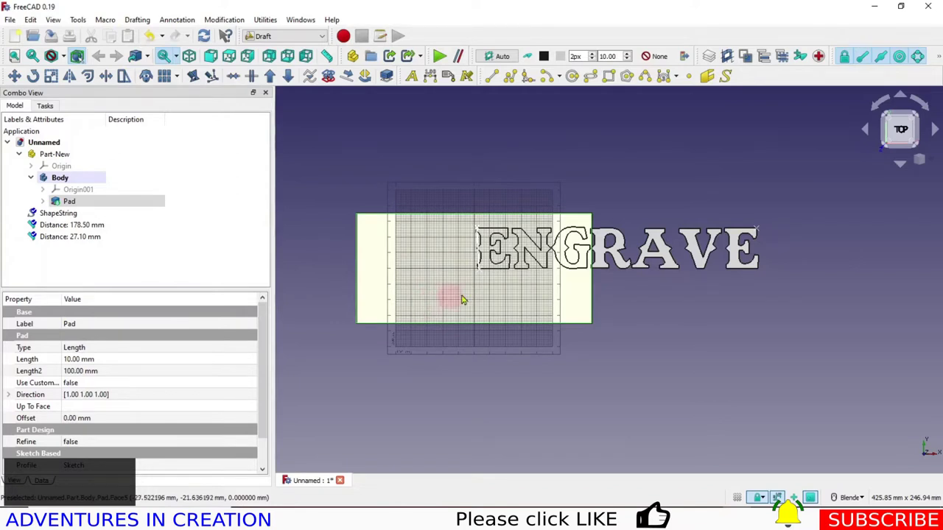
- Recompute the document and reduce the ENGRAVE ShapeString's Size from 15 mm to 10 mm
{"action": "left_click", "coordinate": [74, 214]}
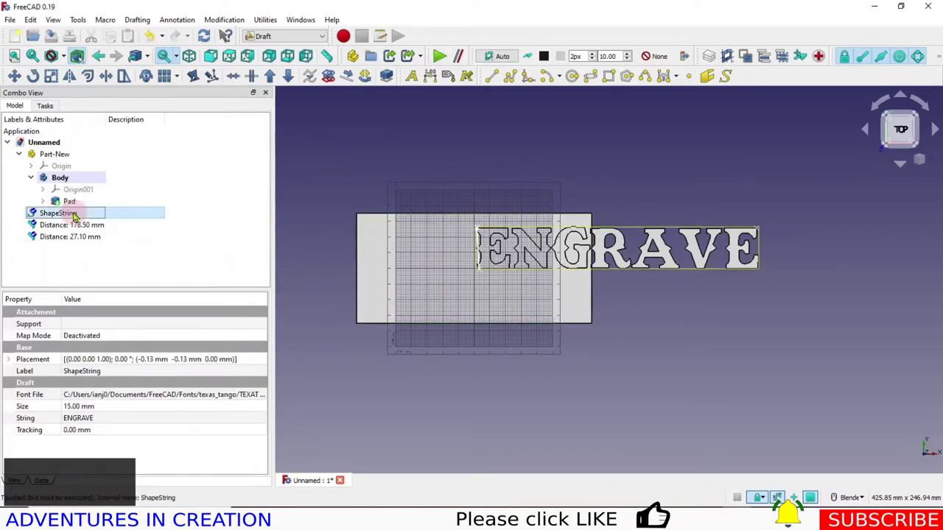
{"action": "left_click", "coordinate": [205, 37]}
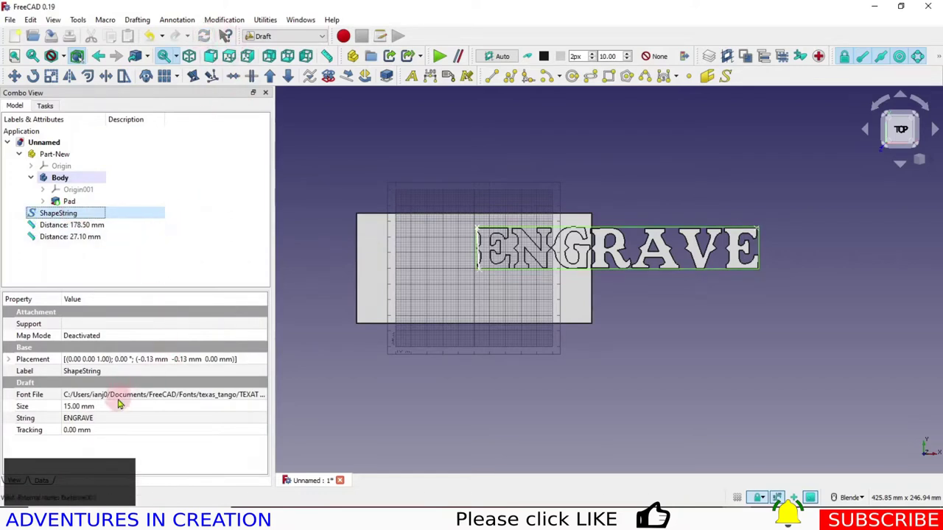
{"action": "left_click", "coordinate": [74, 406]}
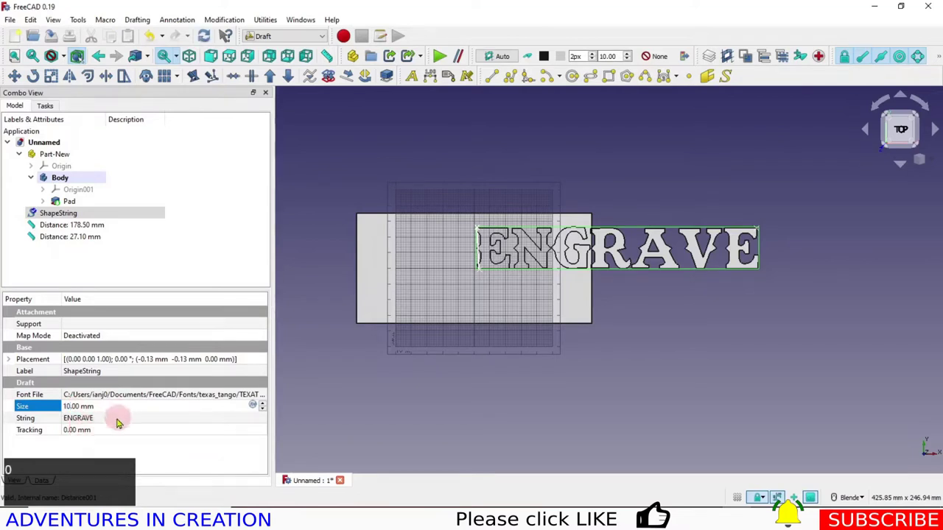
{"action": "left_click", "coordinate": [71, 417]}
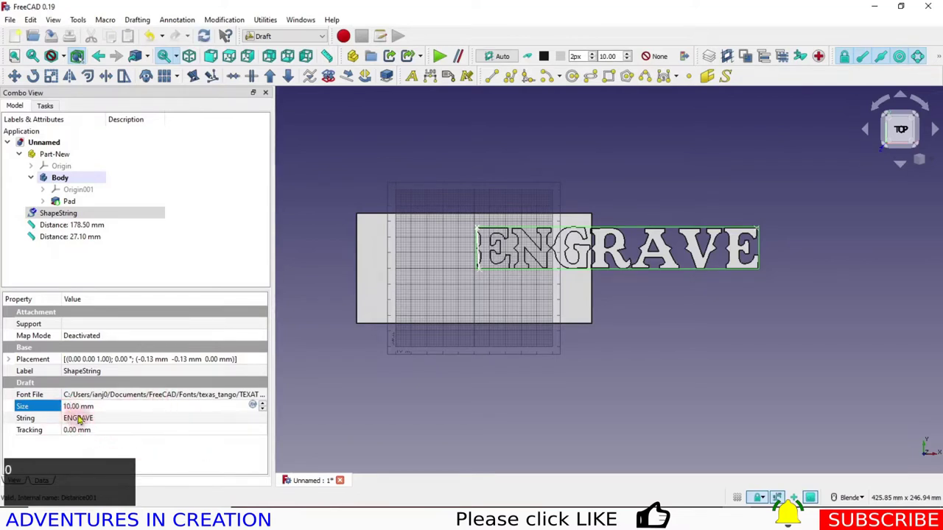
{"action": "left_click", "coordinate": [138, 449]}
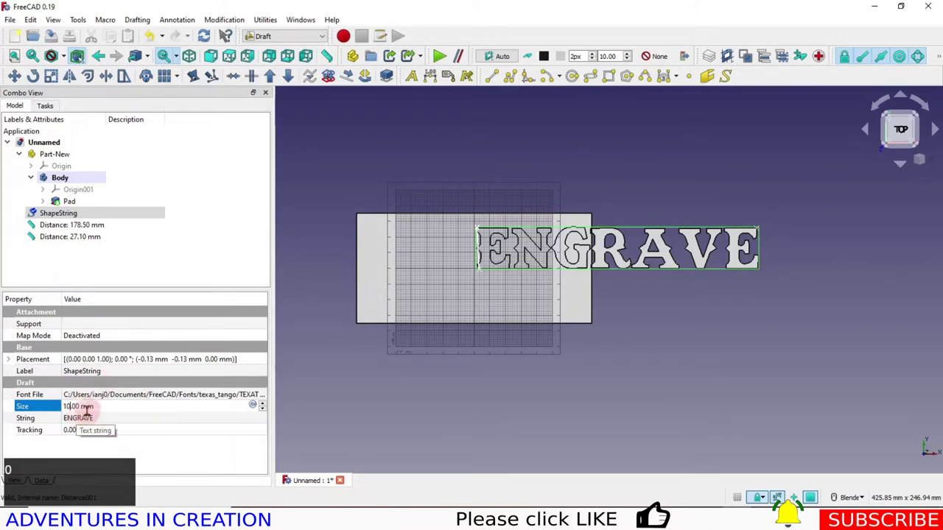
{"action": "left_click", "coordinate": [153, 436]}
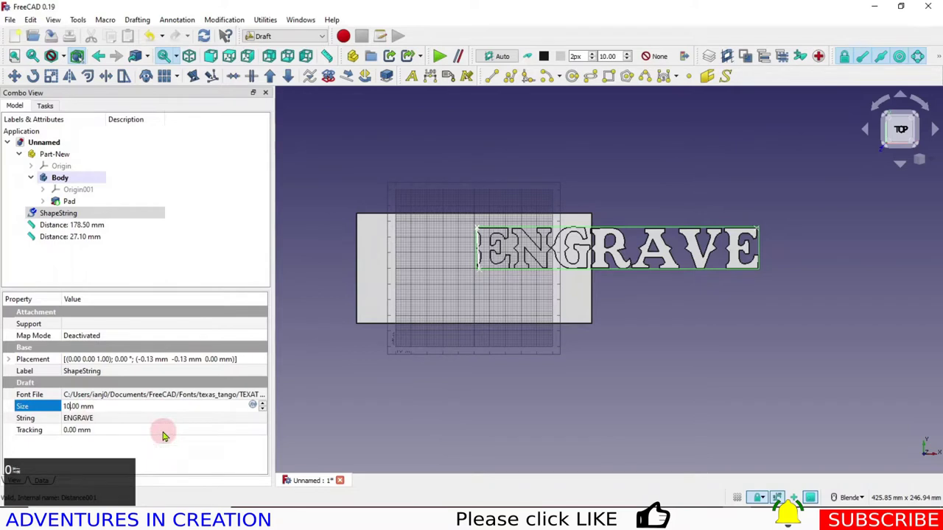
{"action": "left_click", "coordinate": [160, 418]}
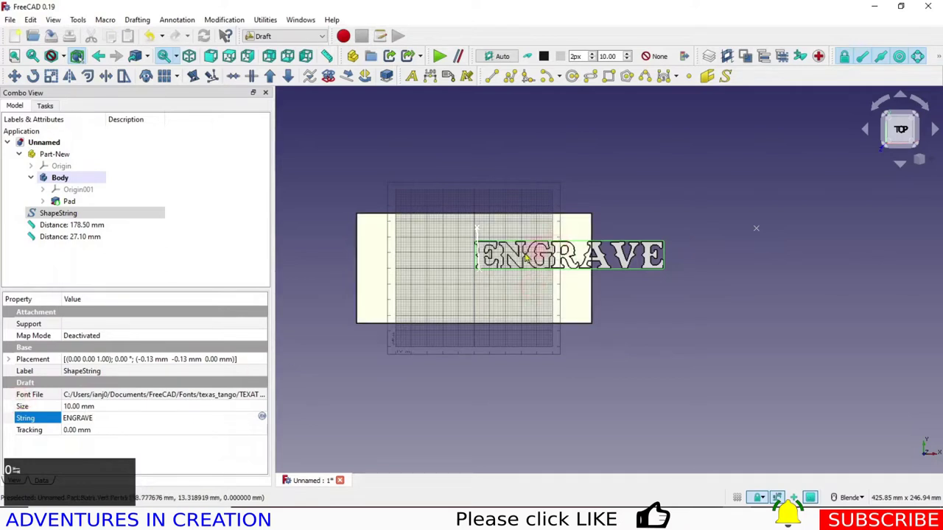
- Step the ENGRAVE text's Placement Position x down, then enter -89 mm
{"action": "left_click", "coordinate": [9, 360]}
{"action": "left_click", "coordinate": [22, 397]}
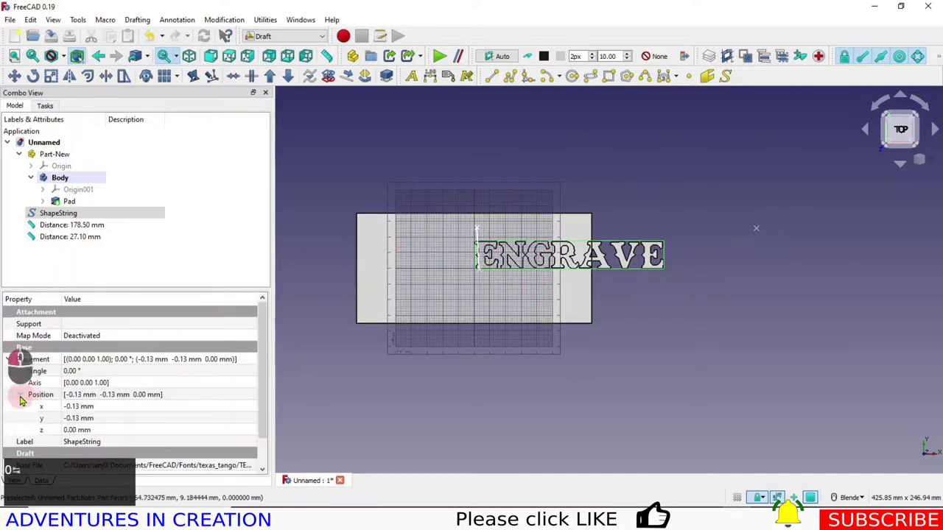
{"action": "left_click", "coordinate": [77, 407]}
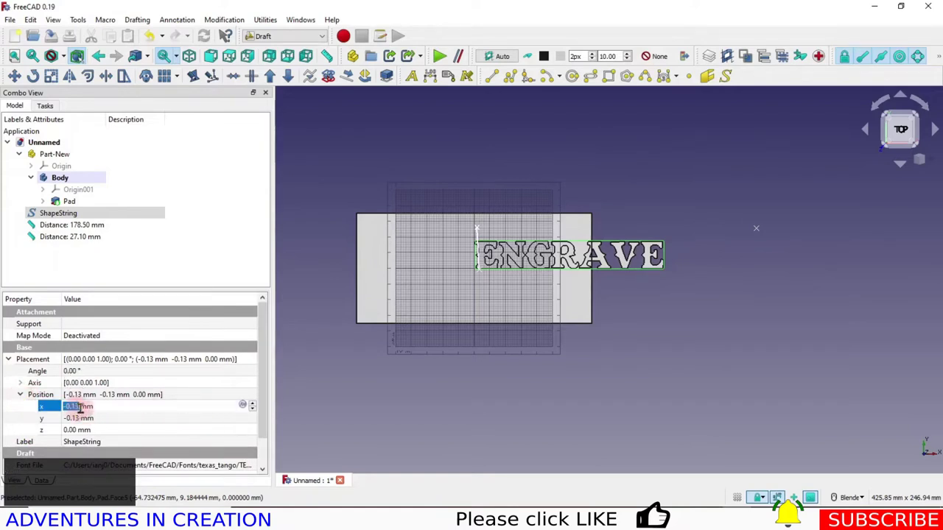
{"action": "left_click", "coordinate": [252, 409]}
{"action": "left_click", "coordinate": [252, 410]}
{"action": "left_click", "coordinate": [252, 411]}
{"action": "left_click", "coordinate": [252, 410]}
{"action": "left_click", "coordinate": [253, 410]}
{"action": "left_click", "coordinate": [253, 410]}
{"action": "left_click", "coordinate": [253, 410]}
{"action": "left_click", "coordinate": [253, 410]}
{"action": "left_click", "coordinate": [253, 410]}
{"action": "left_click", "coordinate": [252, 410]}
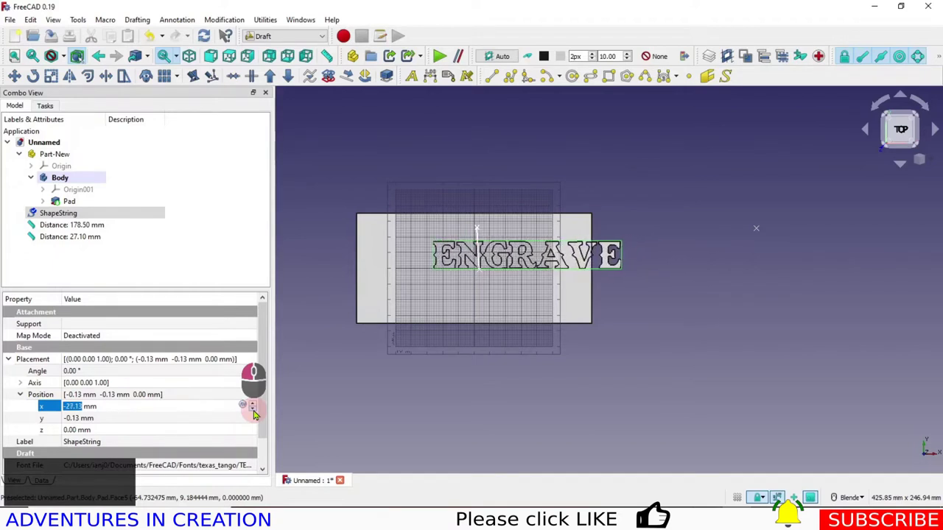
{"action": "left_click", "coordinate": [252, 410]}
{"action": "left_click", "coordinate": [252, 410]}
{"action": "left_click", "coordinate": [253, 410]}
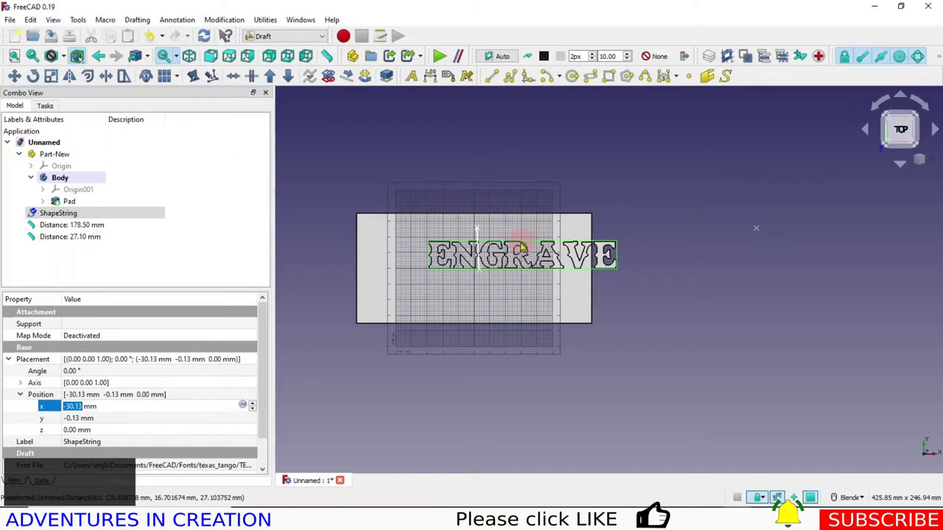
{"action": "left_click", "coordinate": [72, 407]}
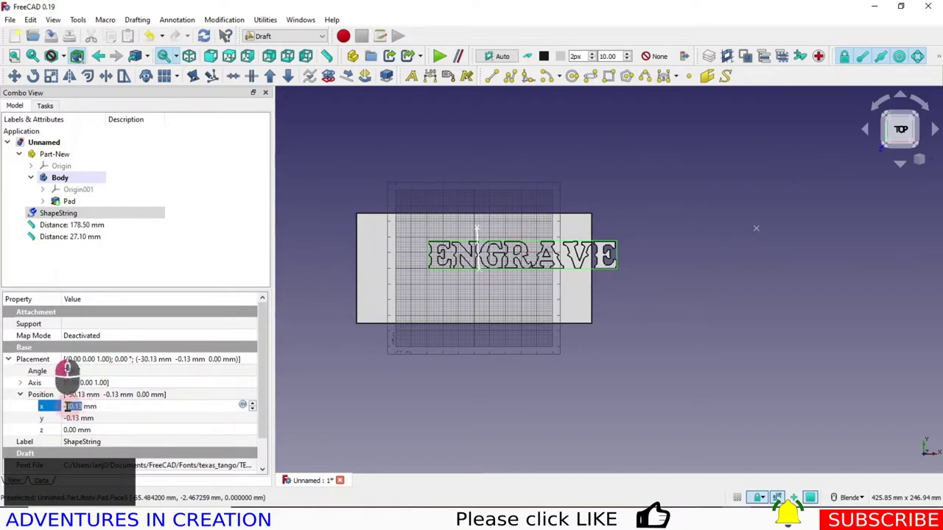
{"action": "type", "text": "-89"}
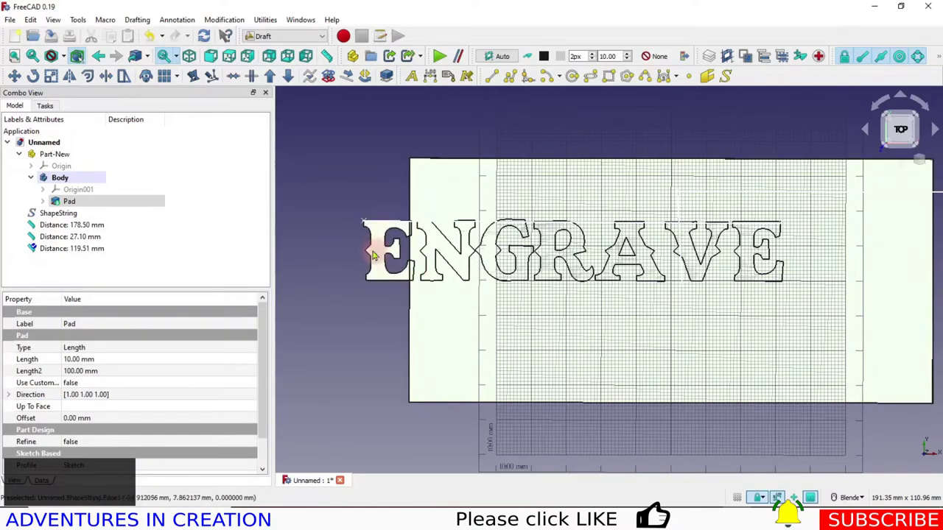
- Change the ENGRAVE ShapeString's X position to -60 mm
{"action": "left_click", "coordinate": [758, 241]}
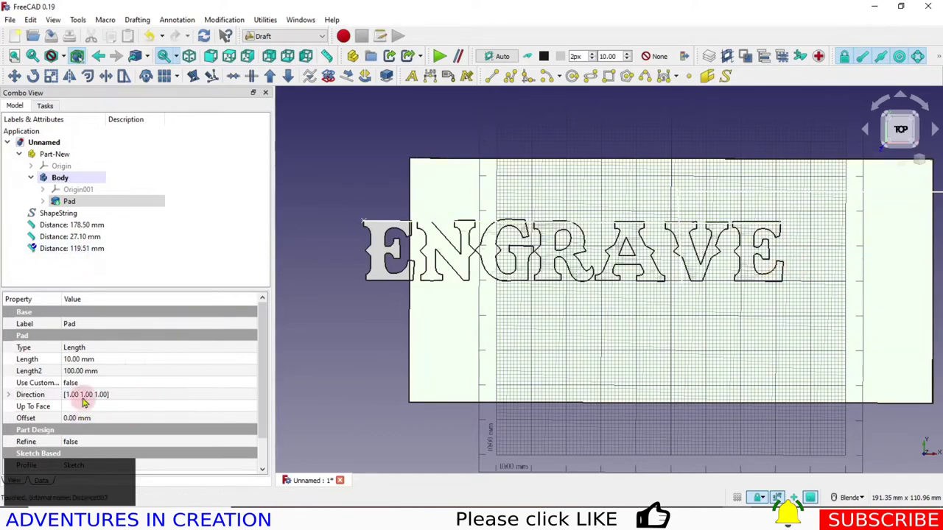
{"action": "left_click", "coordinate": [52, 213]}
{"action": "left_click", "coordinate": [73, 406]}
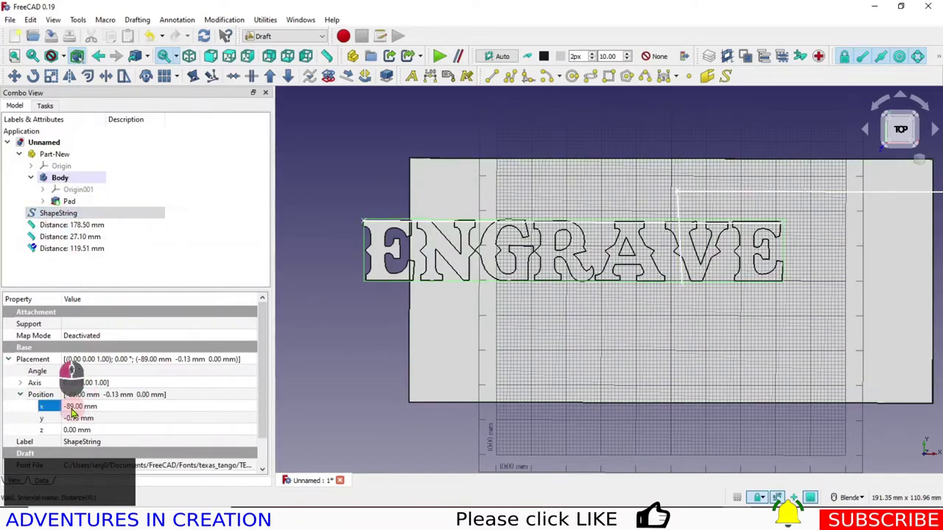
{"action": "double_click", "coordinate": [71, 407]}
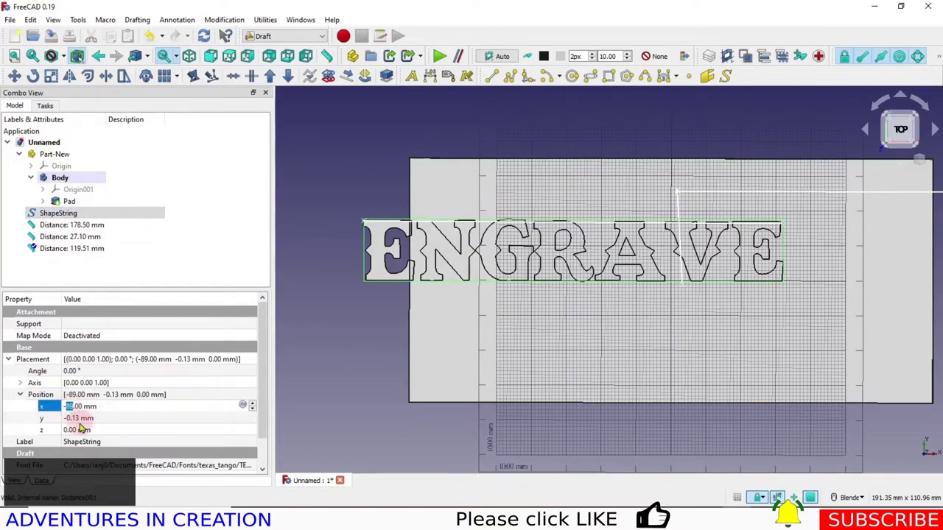
{"action": "type", "text": "60"}
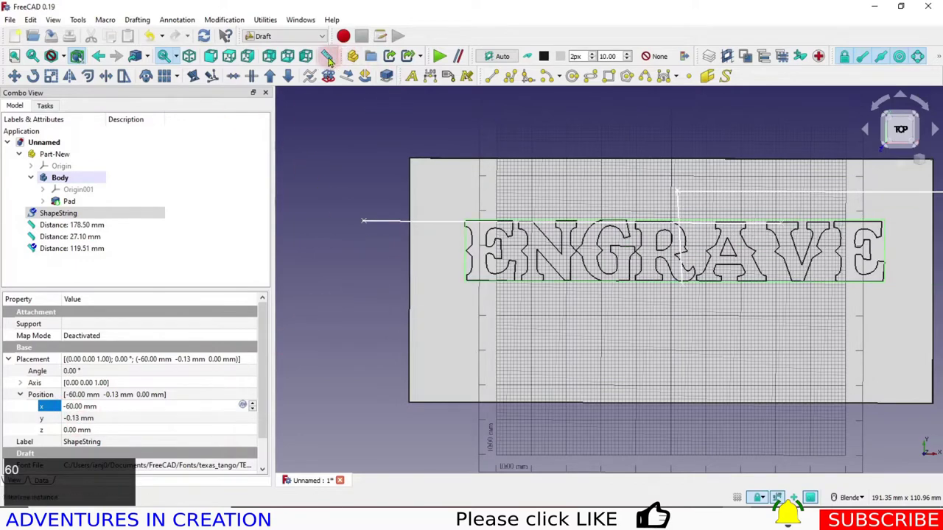
{"action": "left_click", "coordinate": [463, 231]}
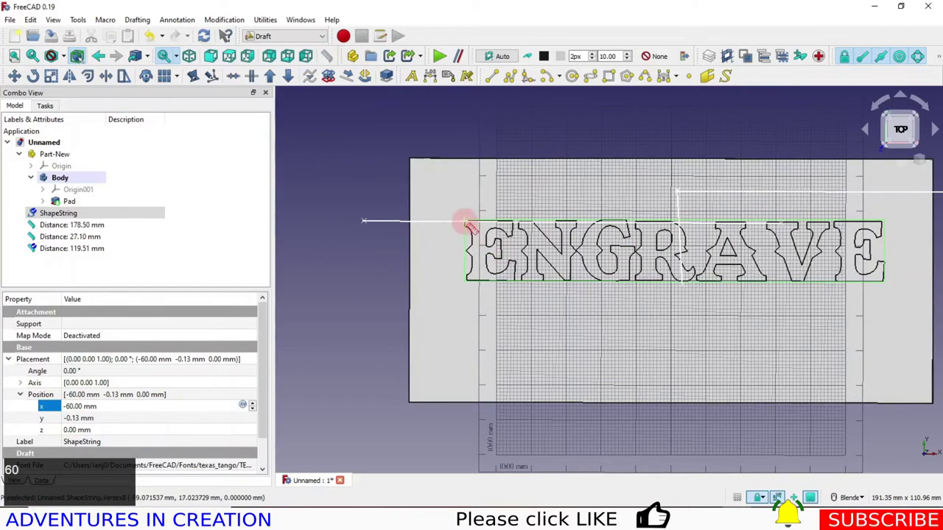
- Delete the 178.50 mm and 27.10 mm distance measurements
{"action": "left_click", "coordinate": [468, 278]}
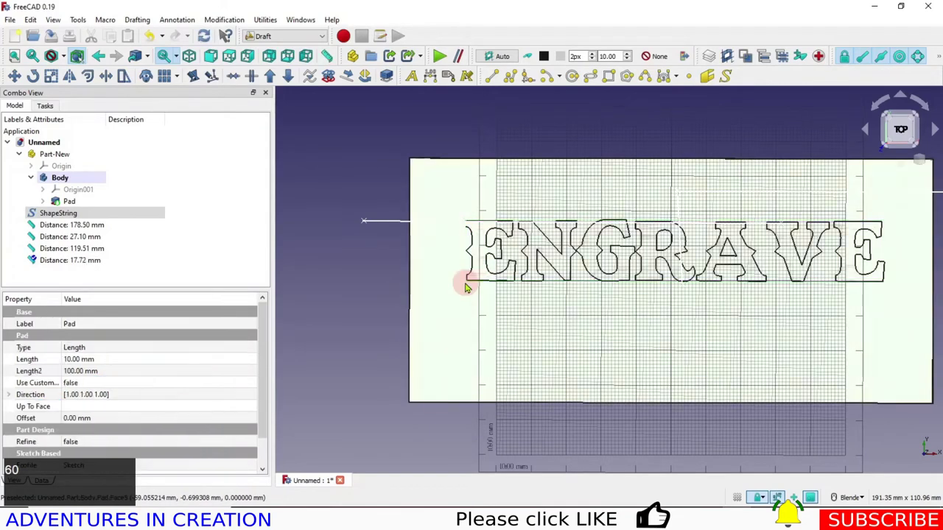
{"action": "left_click", "coordinate": [77, 227]}
{"action": "key", "text": "Delete"}
{"action": "left_click", "coordinate": [75, 225]}
{"action": "key", "text": "Delete"}
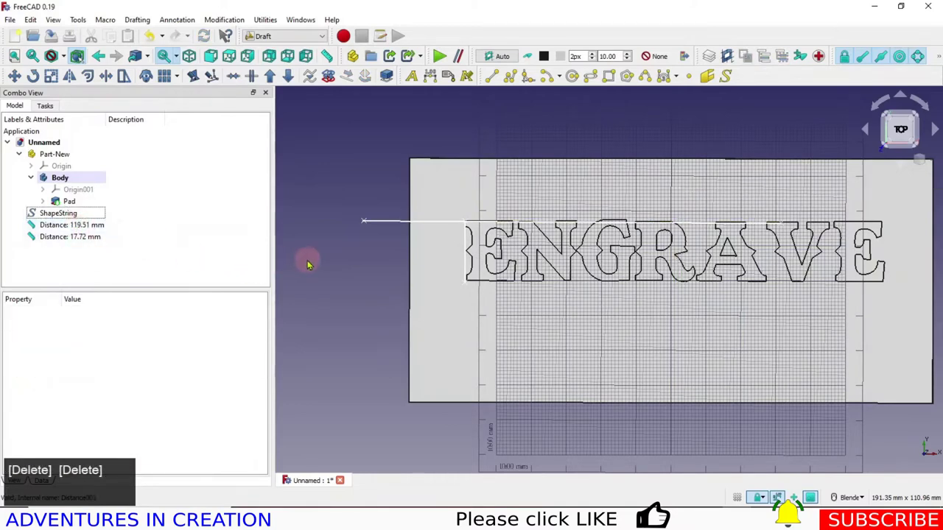
- Set the ENGRAVE text's Y position to -9 mm, giving a placement of -60, -9, 0 mm
{"action": "left_click", "coordinate": [68, 211]}
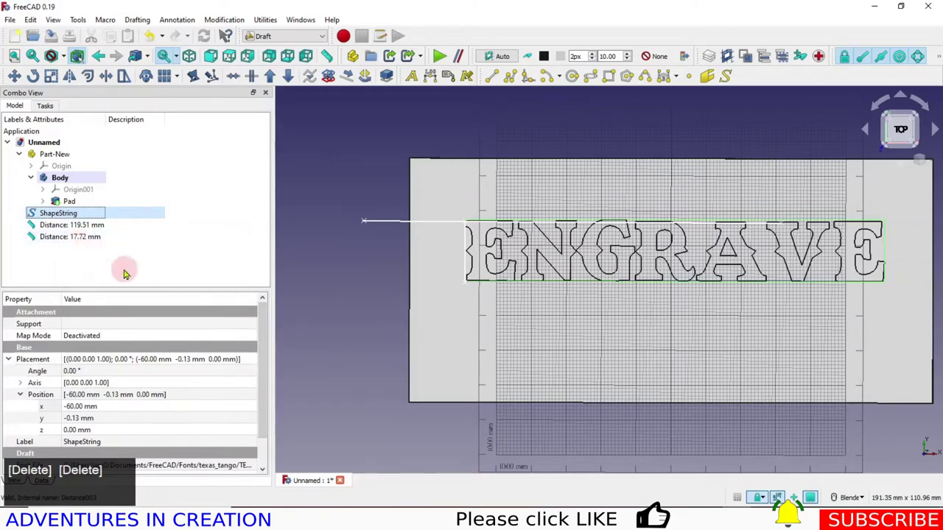
{"action": "left_click_drag", "start_coordinate": [265, 362], "coordinate": [271, 398]}
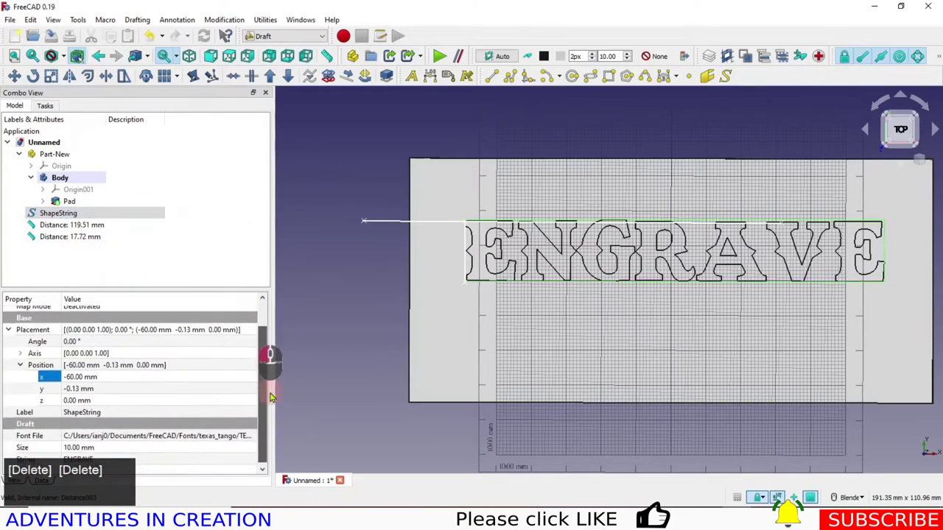
{"action": "left_click", "coordinate": [75, 389]}
{"action": "double_click", "coordinate": [76, 389]}
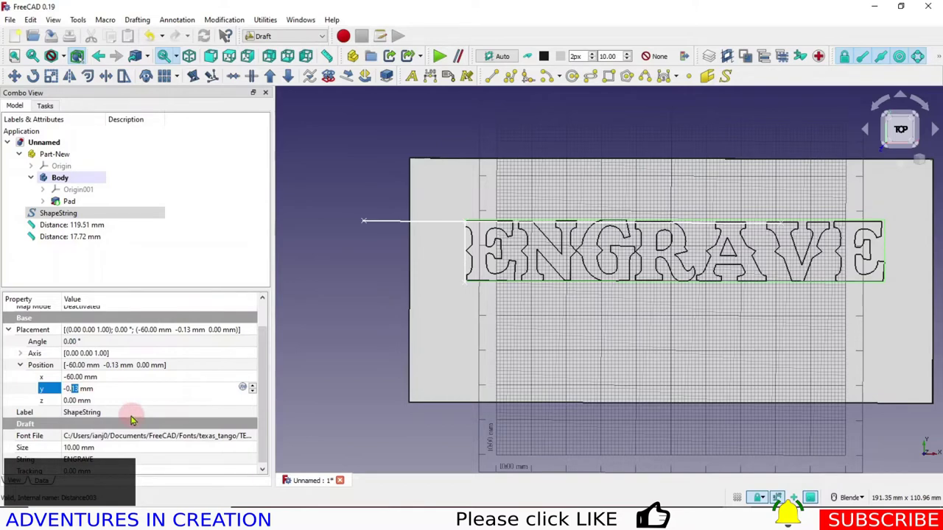
{"action": "key", "text": "BackSpace"}
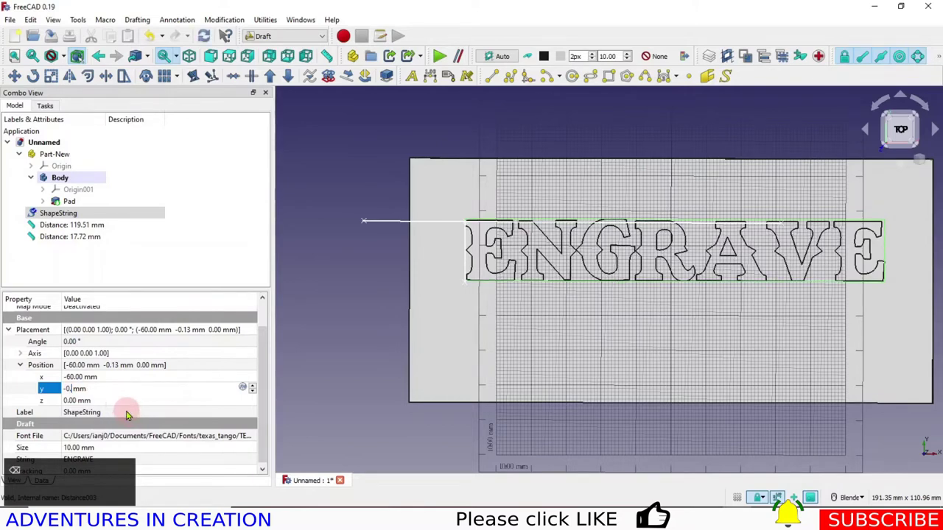
{"action": "type", "text": "9"}
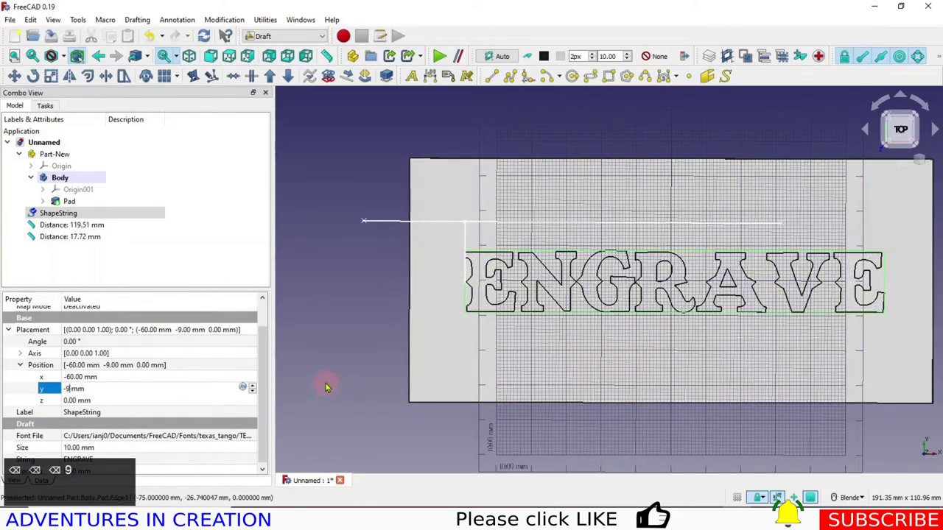
{"action": "key", "text": "Tab"}
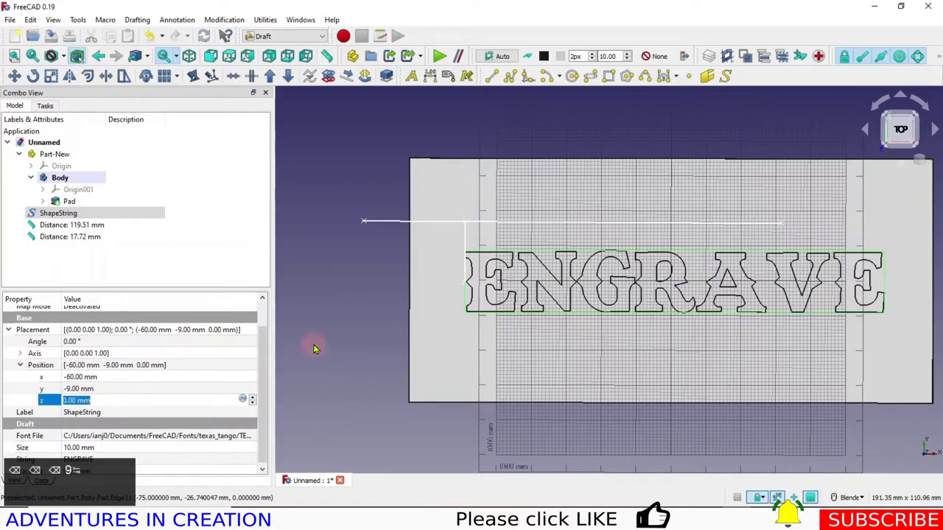
{"action": "left_click", "coordinate": [22, 354]}
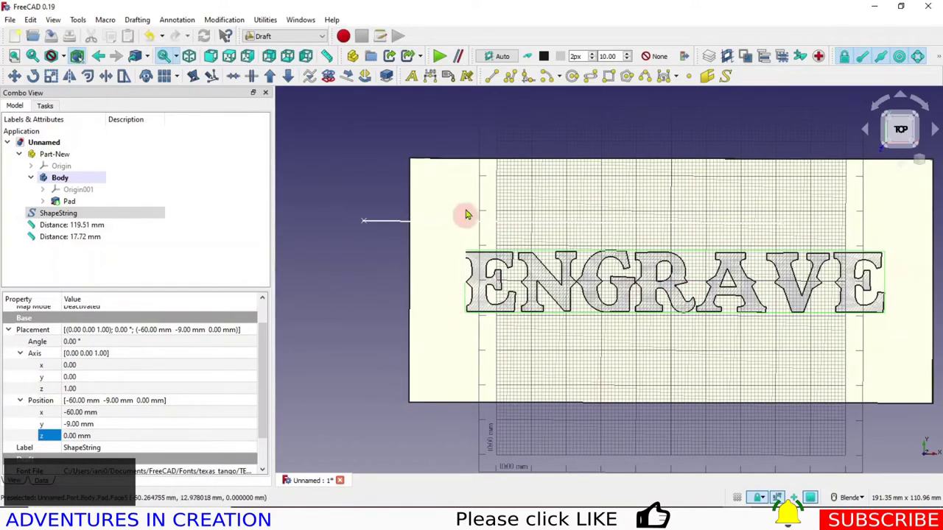
- Hide the 119.51 mm and 17.72 mm distance measurements
{"action": "left_click", "coordinate": [124, 229]}
{"action": "key", "text": "space"}
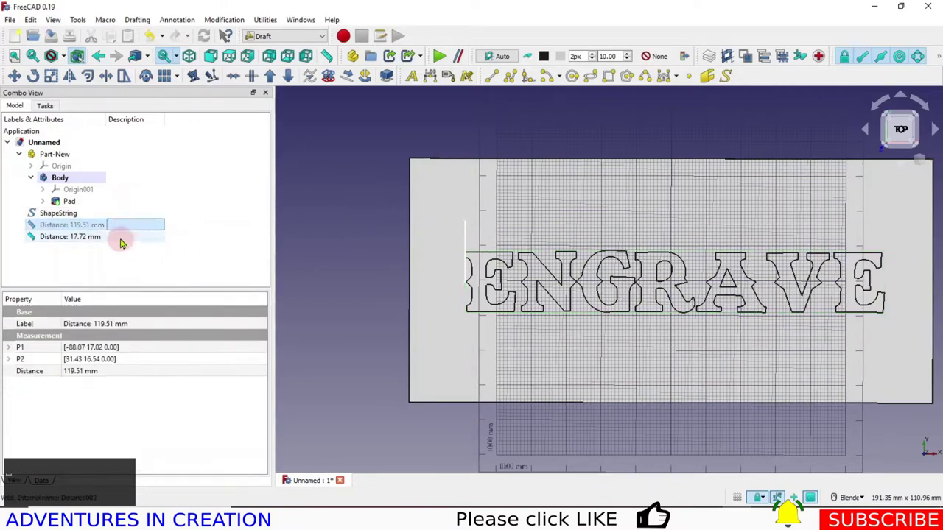
{"action": "left_click", "coordinate": [121, 238]}
{"action": "left_click", "coordinate": [337, 168]}
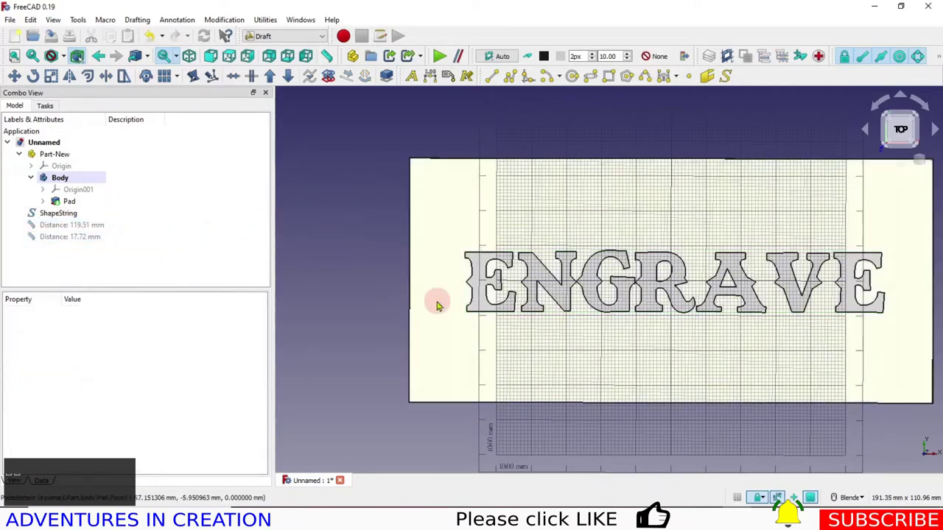
{"action": "left_click", "coordinate": [68, 202]}
- Set the ShapeString's rotation axis to 1, 0, 0 with the angle kept at 0°
{"action": "left_click", "coordinate": [65, 213]}
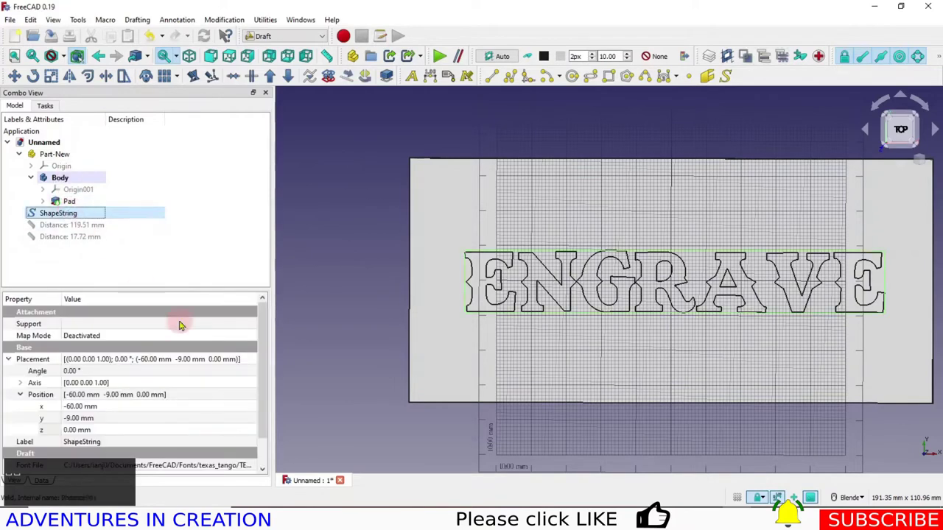
{"action": "left_click", "coordinate": [20, 383]}
{"action": "left_click", "coordinate": [68, 371]}
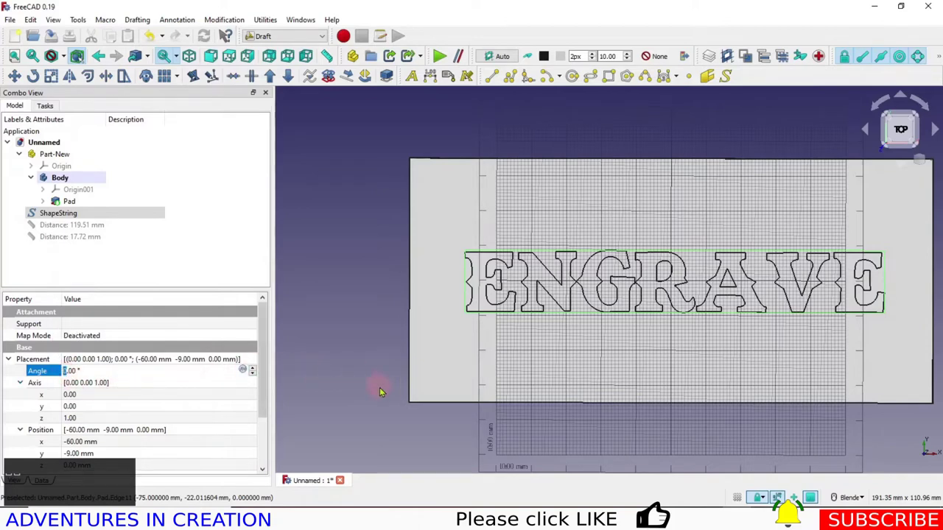
{"action": "type", "text": "10"}
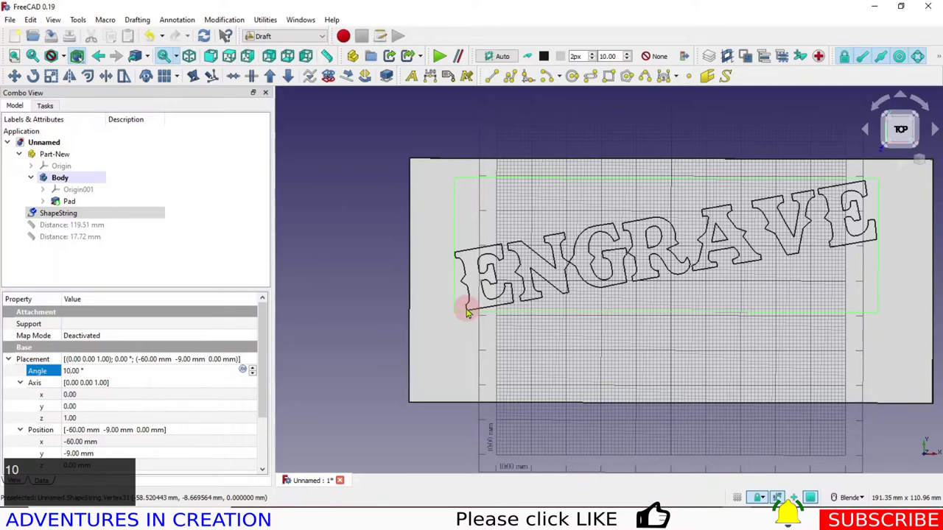
{"action": "key", "text": "BackSpace"}
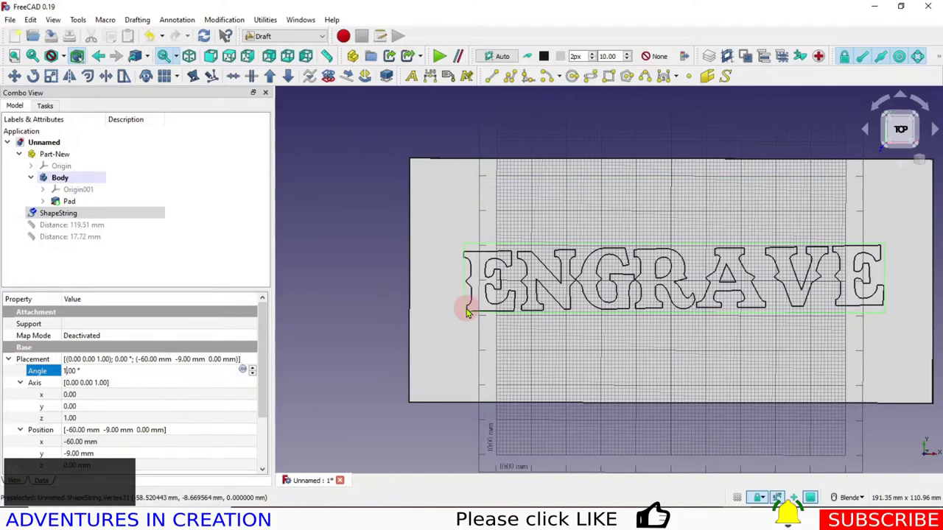
{"action": "key", "text": "BackSpace"}
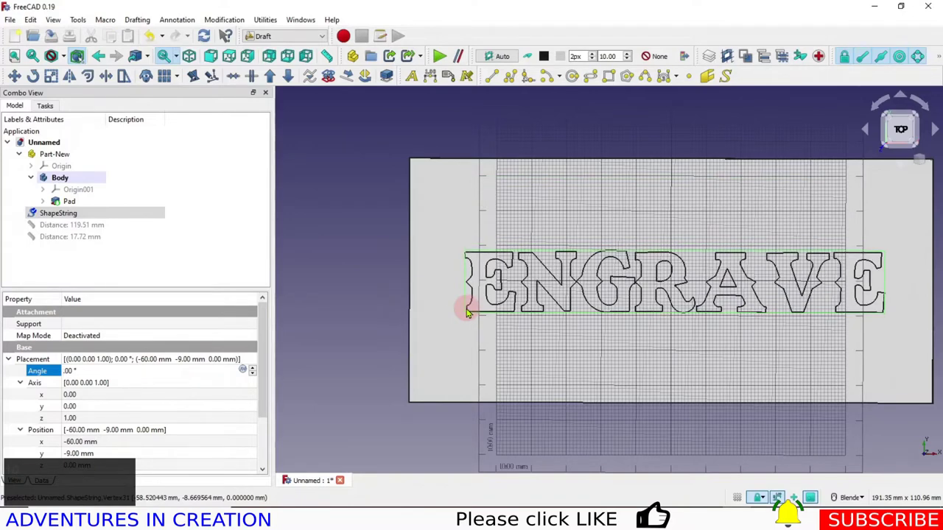
{"action": "type", "text": "0"}
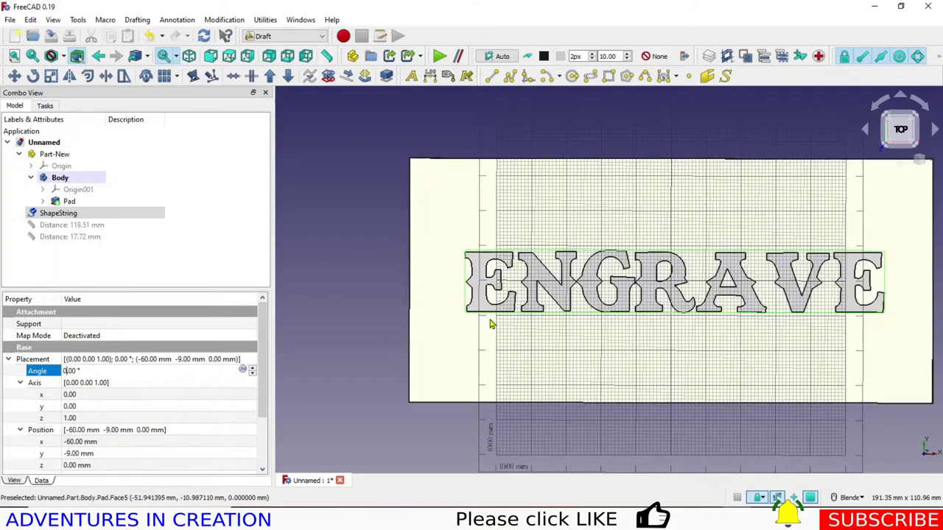
{"action": "left_click", "coordinate": [68, 395]}
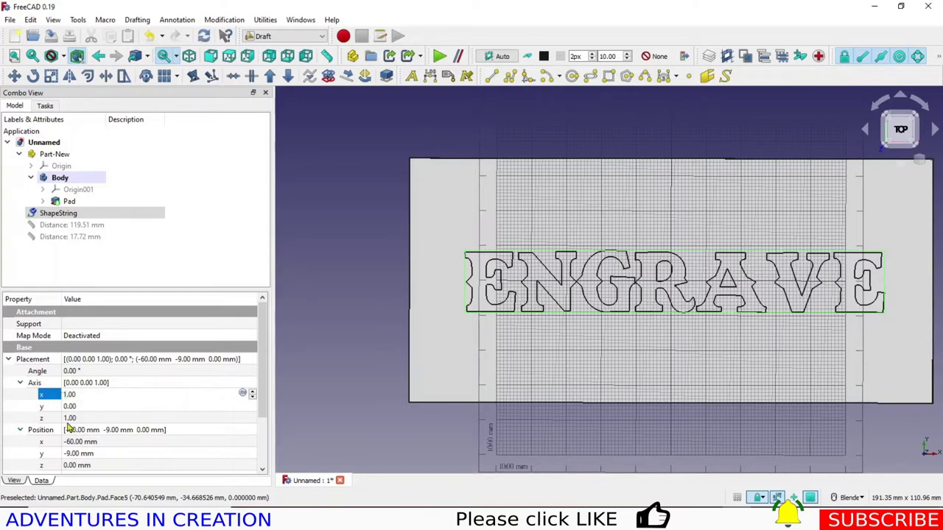
{"action": "left_click", "coordinate": [68, 419]}
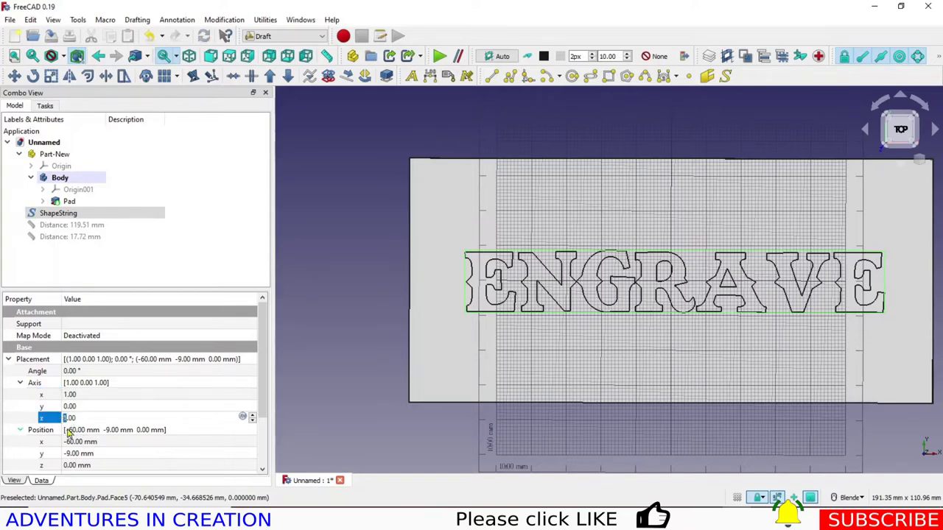
{"action": "left_click", "coordinate": [334, 352]}
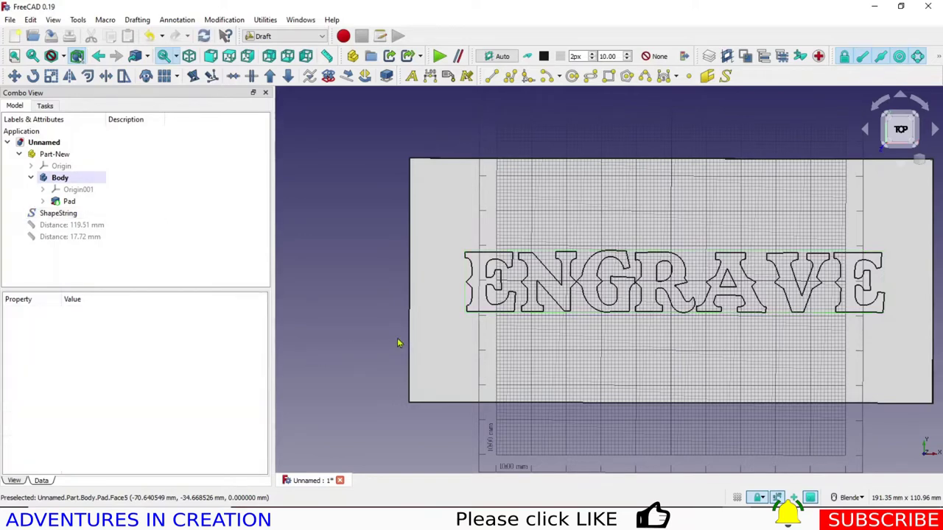
{"action": "middle_click_drag", "start_coordinate": [370, 345], "coordinate": [292, 264]}
{"action": "left_click", "coordinate": [65, 213]}
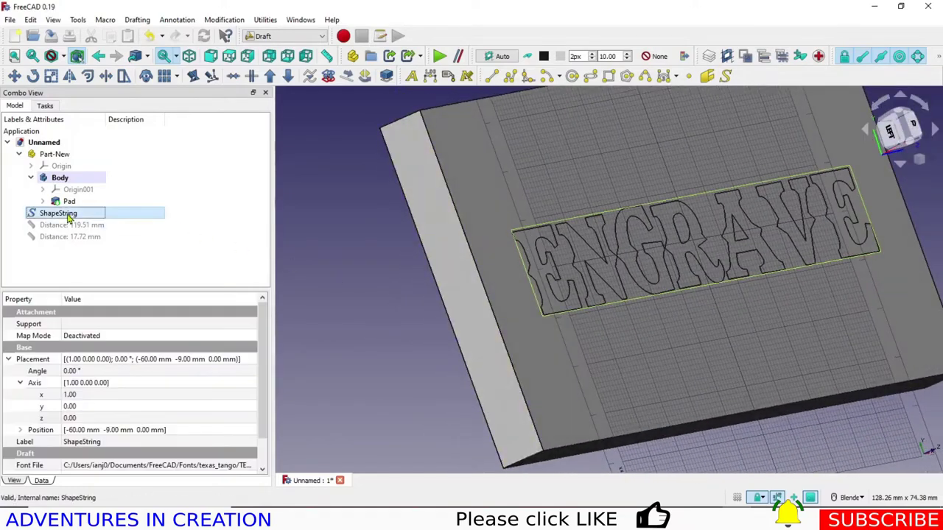
{"action": "left_click", "coordinate": [64, 372]}
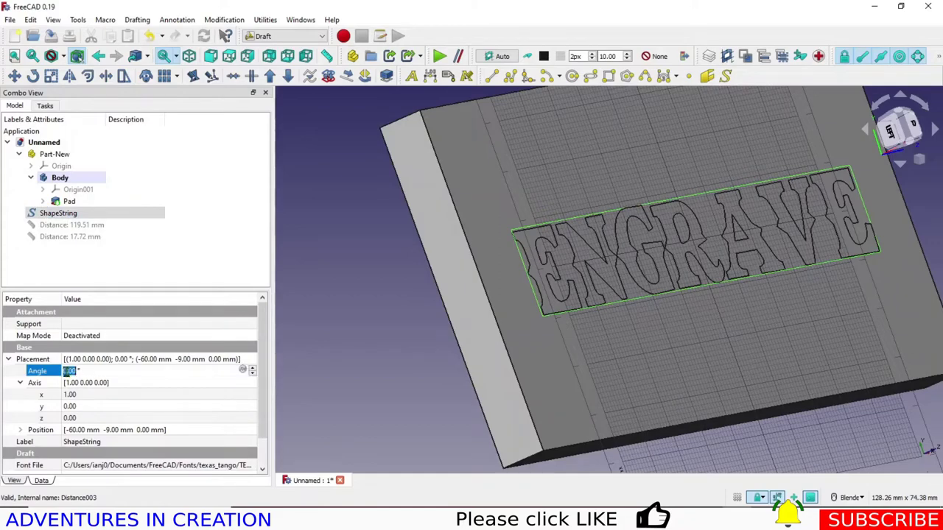
{"action": "type", "text": "1"}
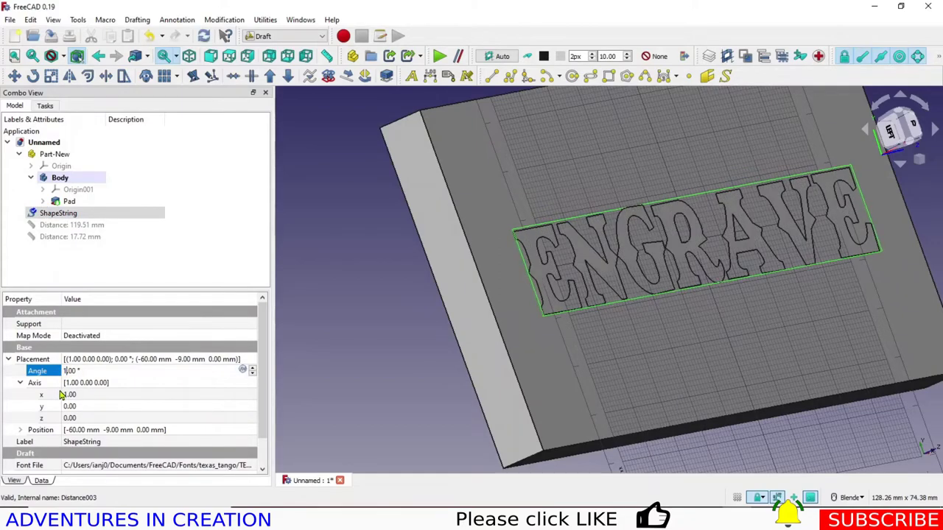
{"action": "type", "text": "0"}
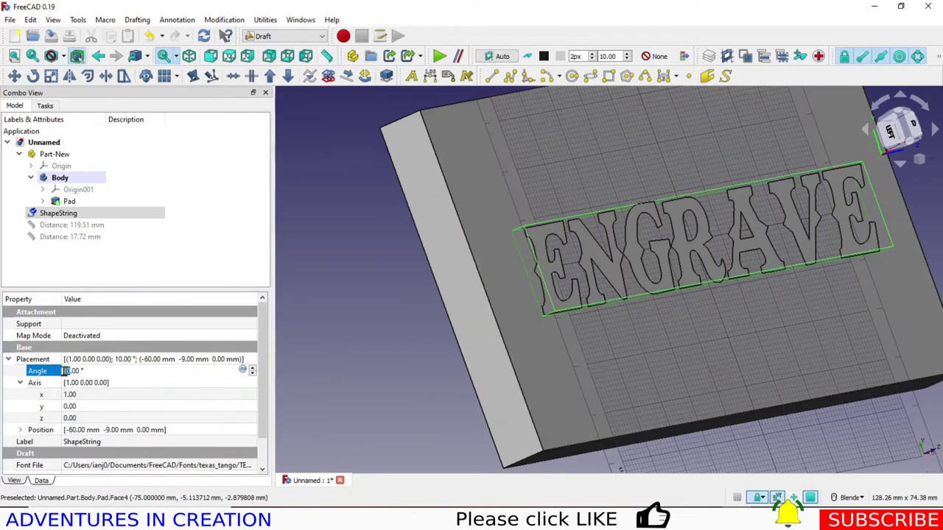
{"action": "type", "text": "45"}
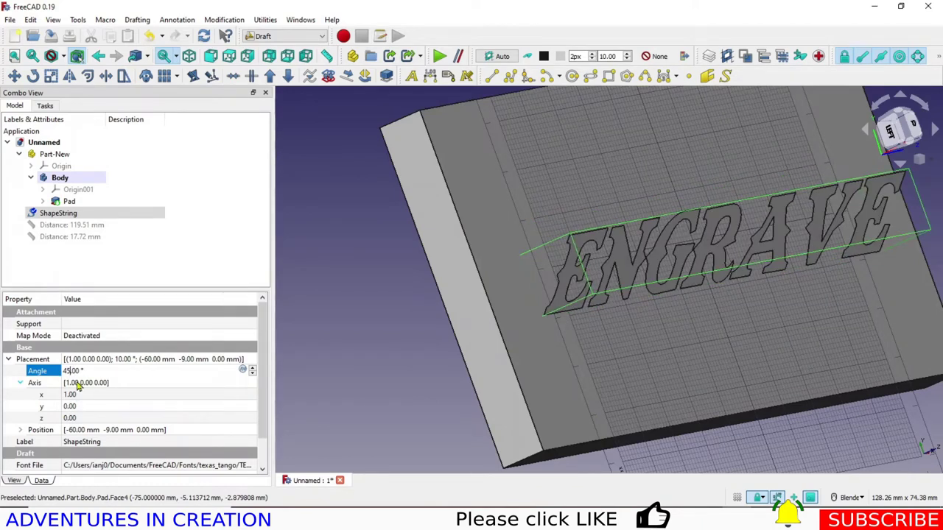
{"action": "key", "text": "BackSpace"}
{"action": "key", "text": "BackSpace"}
{"action": "key", "text": "Return"}
{"action": "left_click", "coordinate": [370, 386]}
{"action": "scroll", "coordinate": [601, 375], "scroll_direction": "down", "scroll_amount": 1}
{"action": "scroll", "coordinate": [683, 321], "scroll_direction": "down", "scroll_amount": 3}
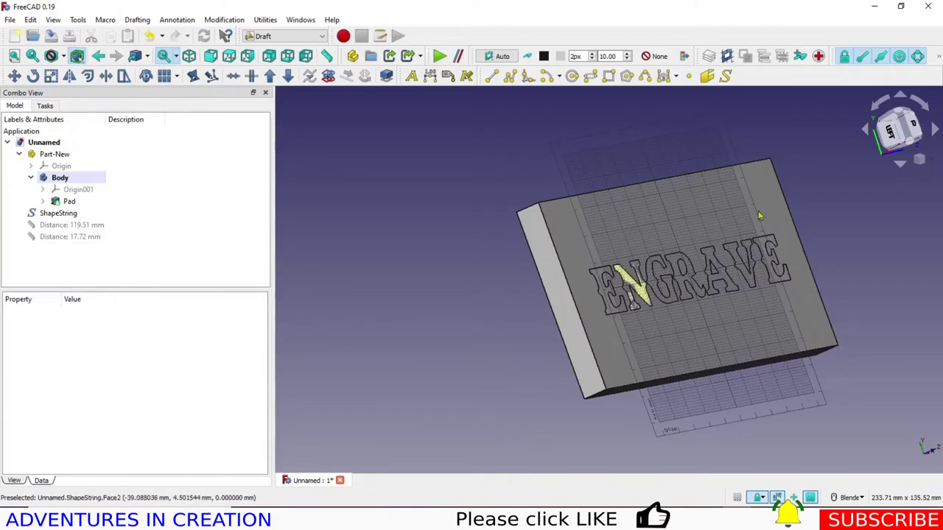
- View the engraved block from the top, centred and zoomed to fill the 3D view
{"action": "left_click", "coordinate": [916, 129]}
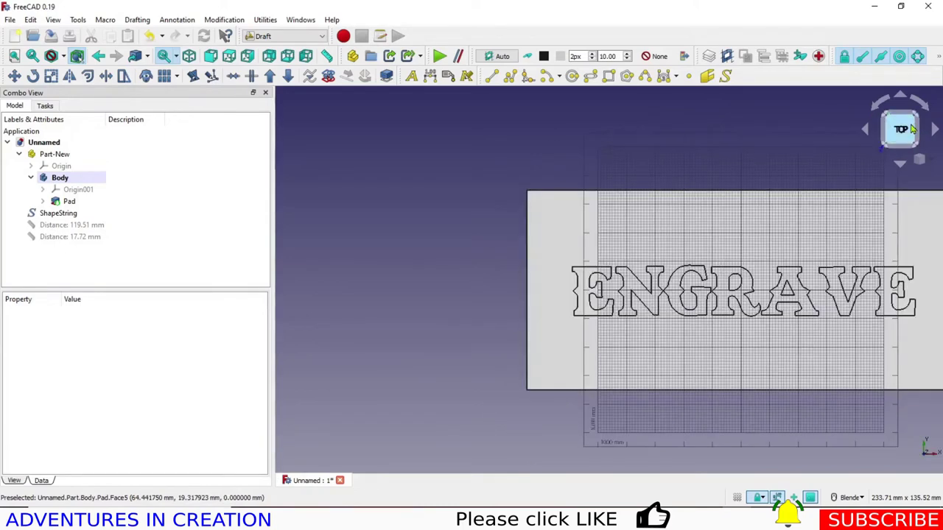
{"action": "middle_click_drag", "start_coordinate": [740, 331], "coordinate": [534, 293], "text": "shift"}
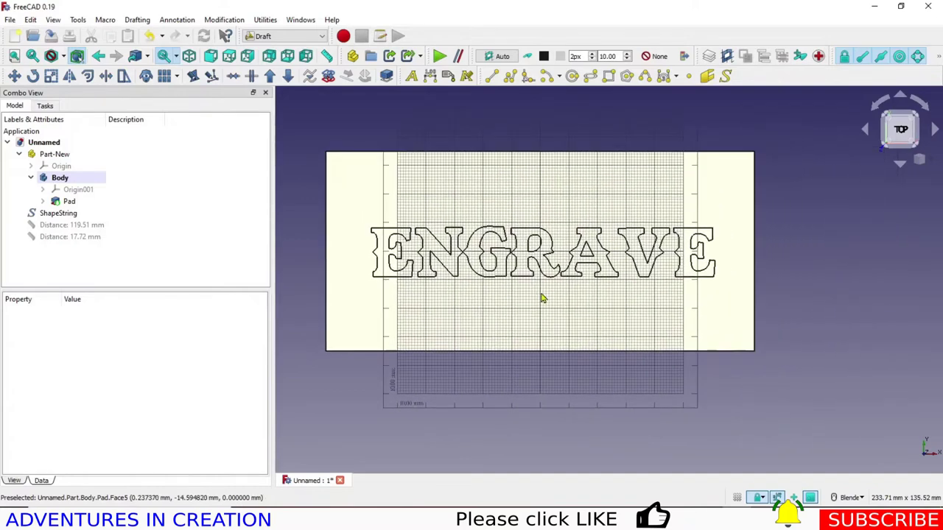
{"action": "scroll", "coordinate": [538, 338], "scroll_direction": "down", "scroll_amount": 1}
{"action": "scroll", "coordinate": [536, 337], "scroll_direction": "up", "scroll_amount": 2}
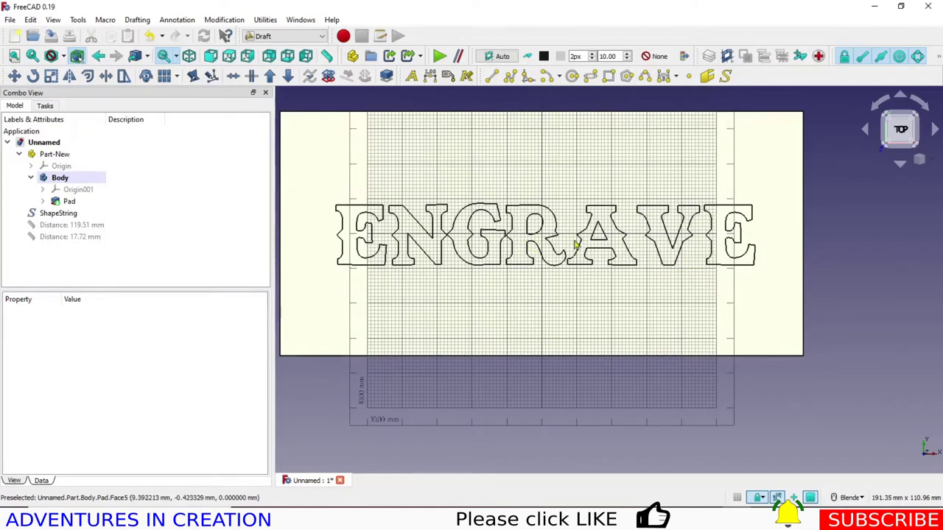
- Switch to the Path workbench and start a new Path job
{"action": "left_click", "coordinate": [322, 37]}
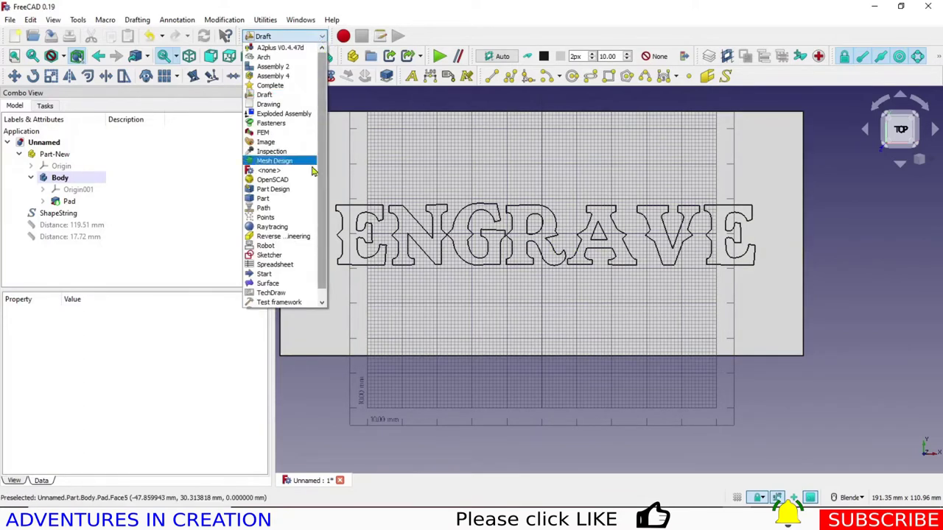
{"action": "left_click", "coordinate": [265, 198]}
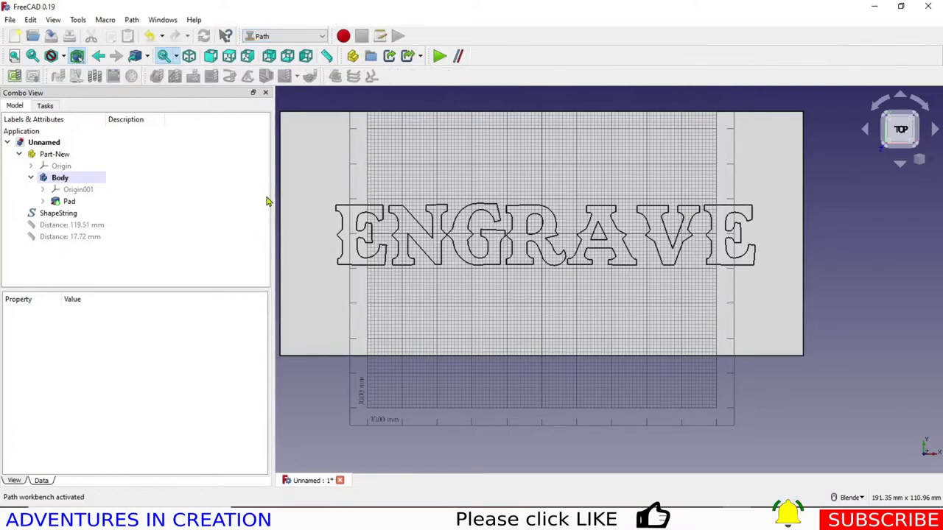
{"action": "left_click", "coordinate": [14, 77]}
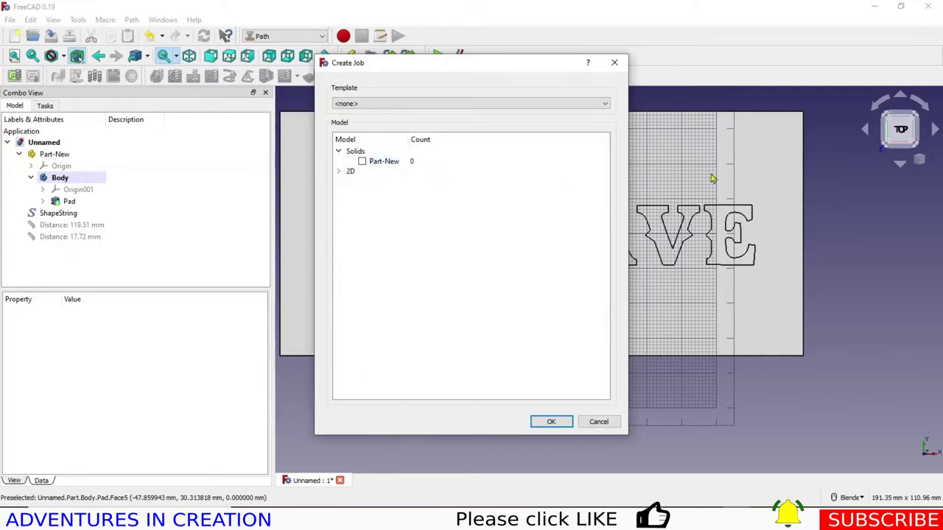
- Create the job with the ShapeString from the 2D objects as its model
{"action": "left_click", "coordinate": [338, 172]}
{"action": "left_click", "coordinate": [337, 172]}
{"action": "left_click", "coordinate": [338, 173]}
{"action": "left_click", "coordinate": [362, 183]}
{"action": "left_click", "coordinate": [551, 422]}
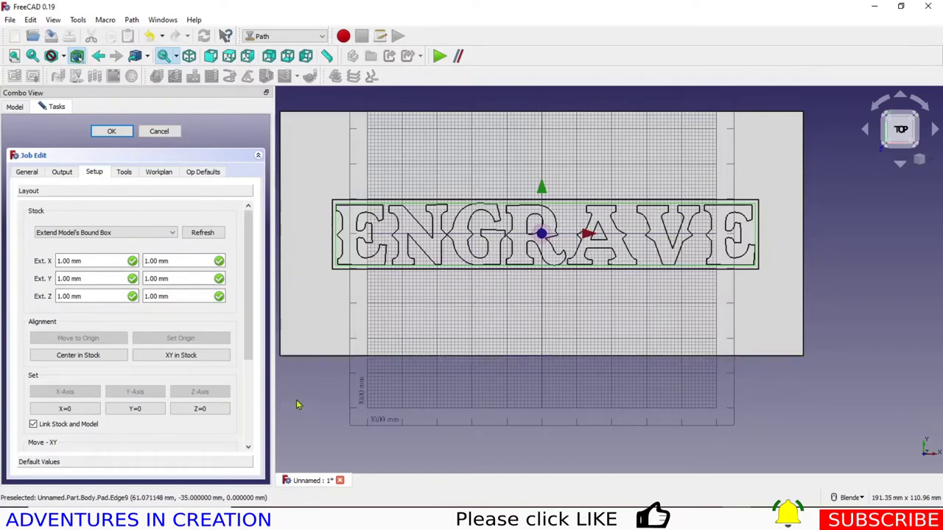
- Add tool 4, the 6mm 30 degree Engraving bit, from the library as a tool controller
{"action": "left_click", "coordinate": [124, 175]}
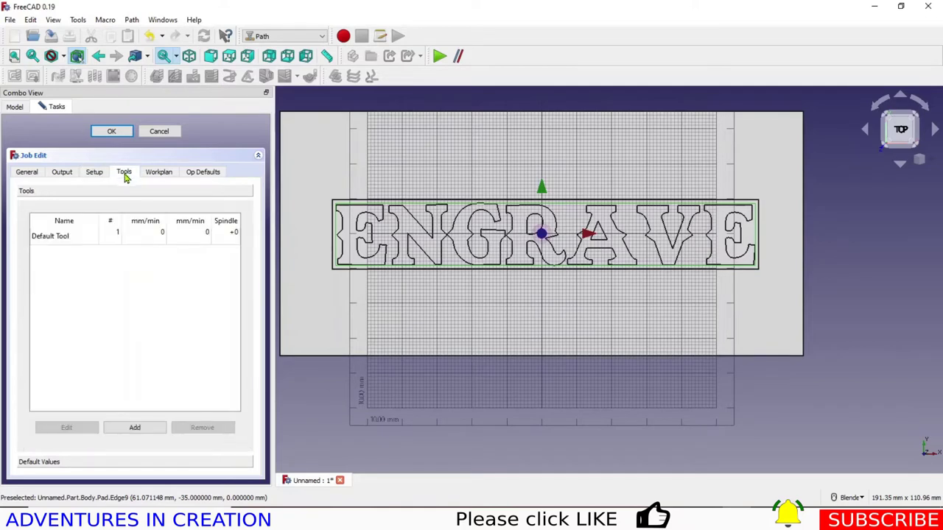
{"action": "left_click", "coordinate": [135, 428]}
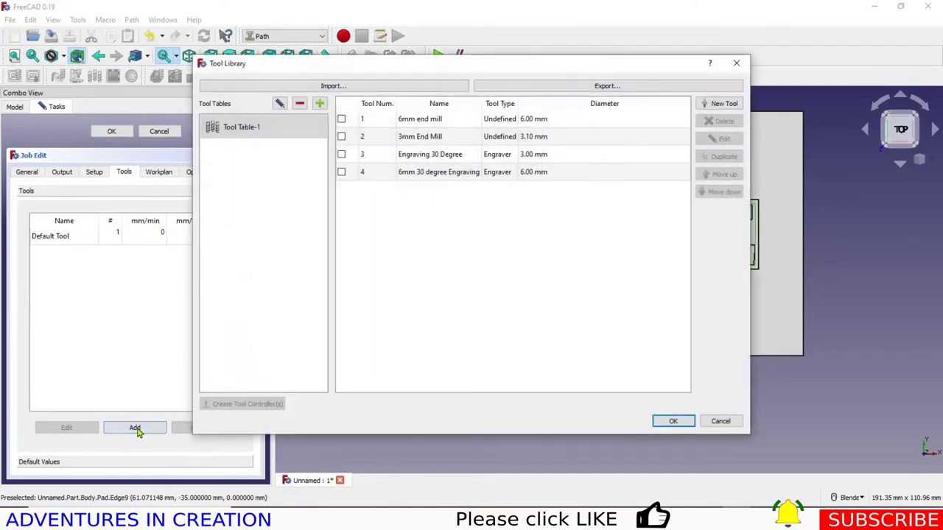
{"action": "left_click", "coordinate": [341, 171]}
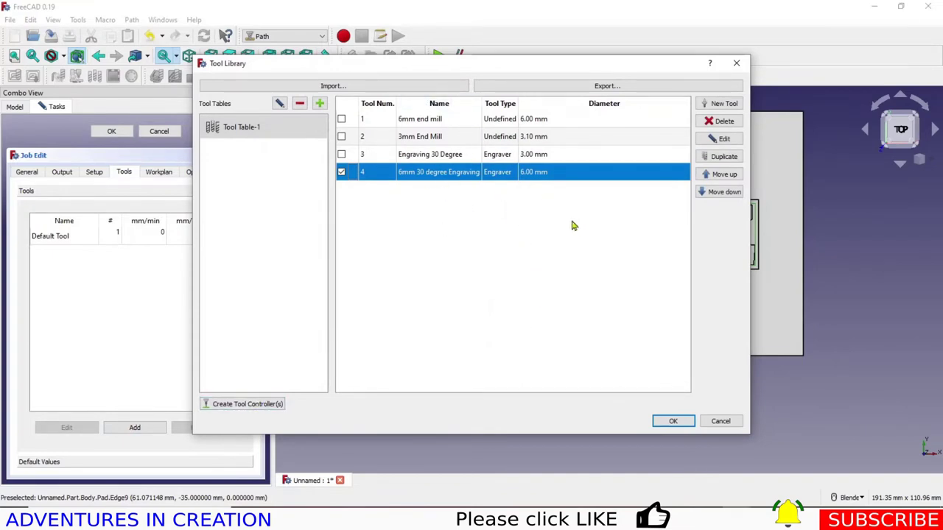
{"action": "left_click", "coordinate": [263, 405]}
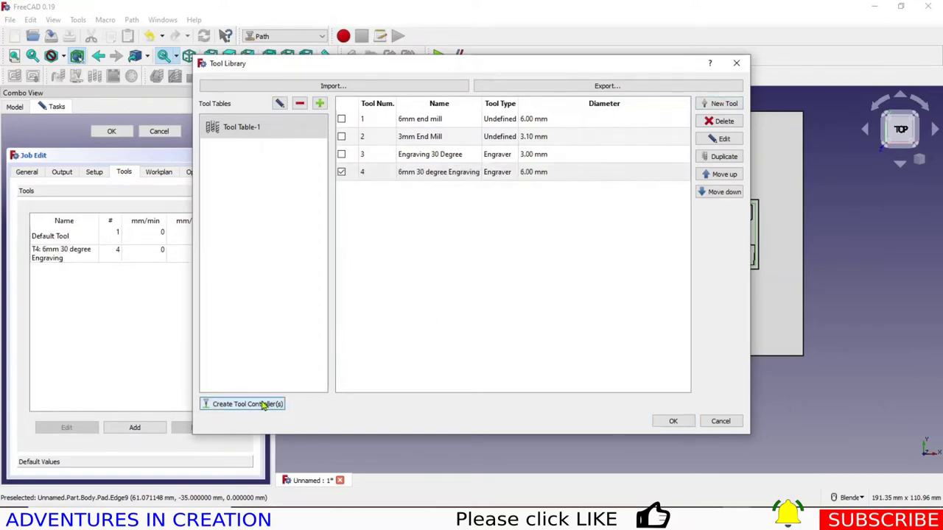
{"action": "left_click", "coordinate": [672, 421]}
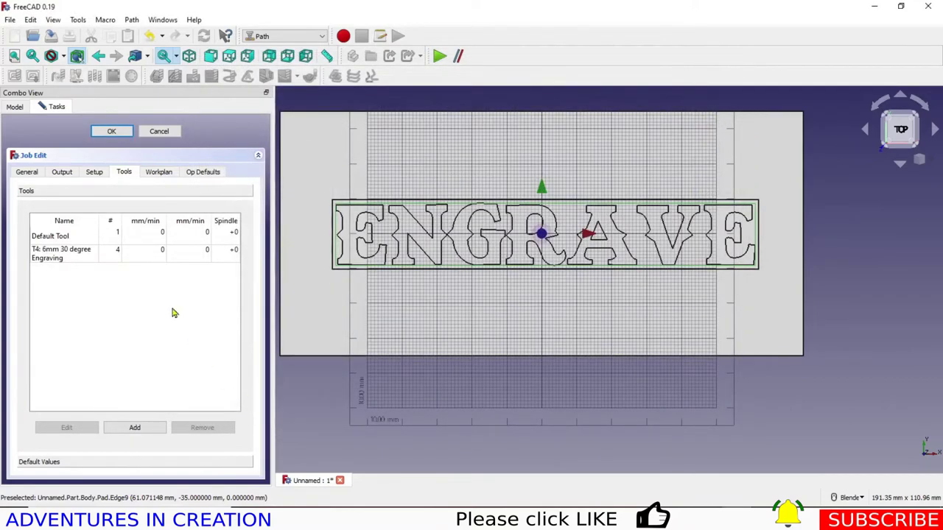
- Remove the Default Tool and set the T4 spindle speed to 3000
{"action": "left_click", "coordinate": [75, 238]}
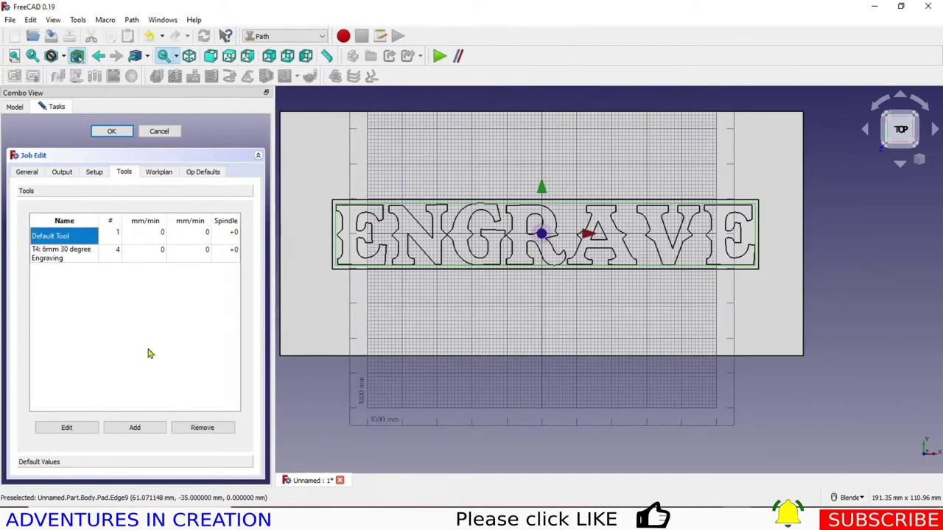
{"action": "left_click", "coordinate": [203, 429]}
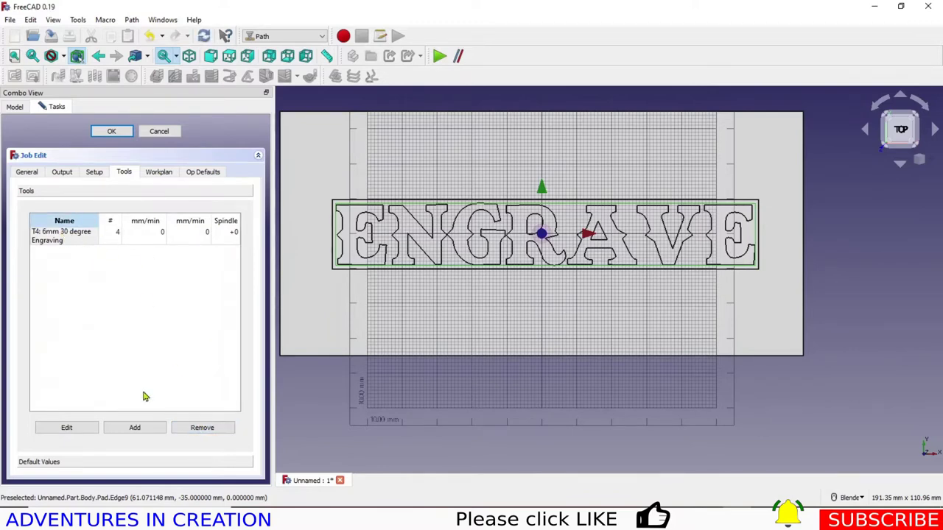
{"action": "left_click", "coordinate": [161, 236]}
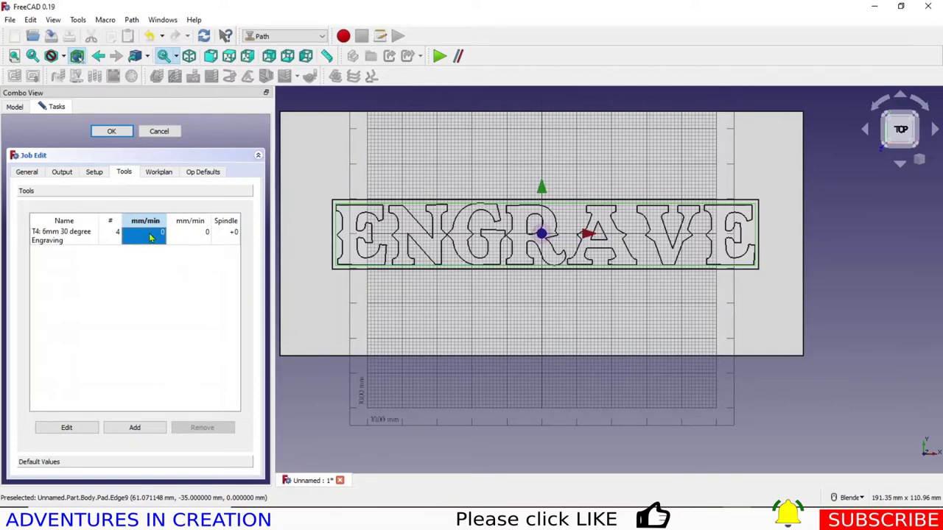
{"action": "left_click", "coordinate": [196, 235]}
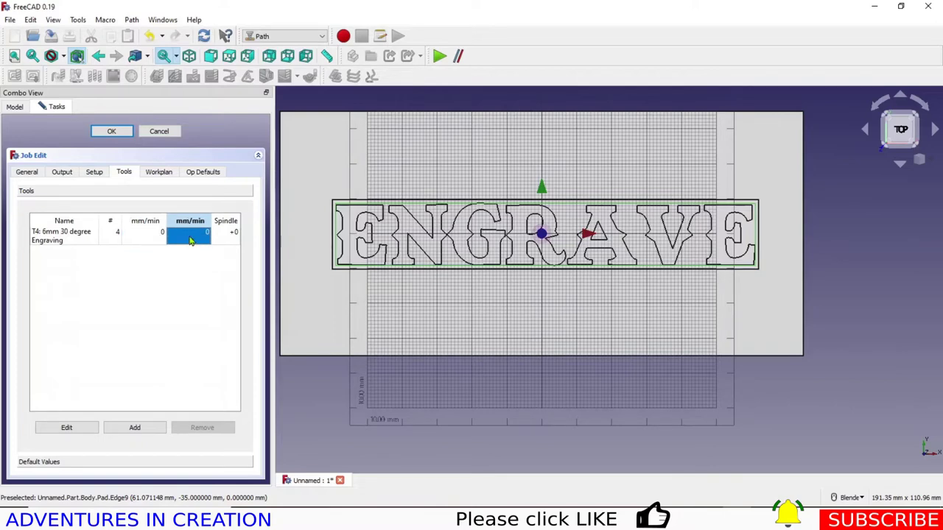
{"action": "left_click", "coordinate": [228, 235]}
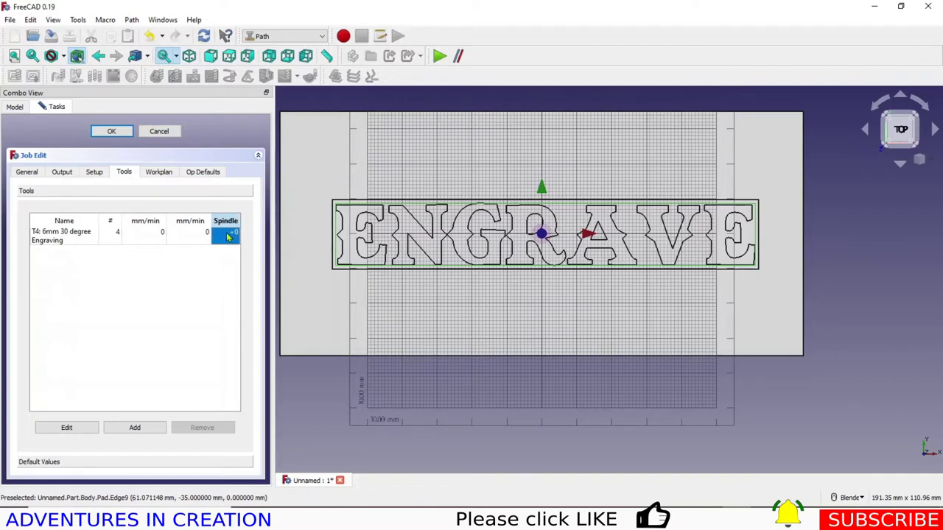
{"action": "left_click", "coordinate": [228, 235]}
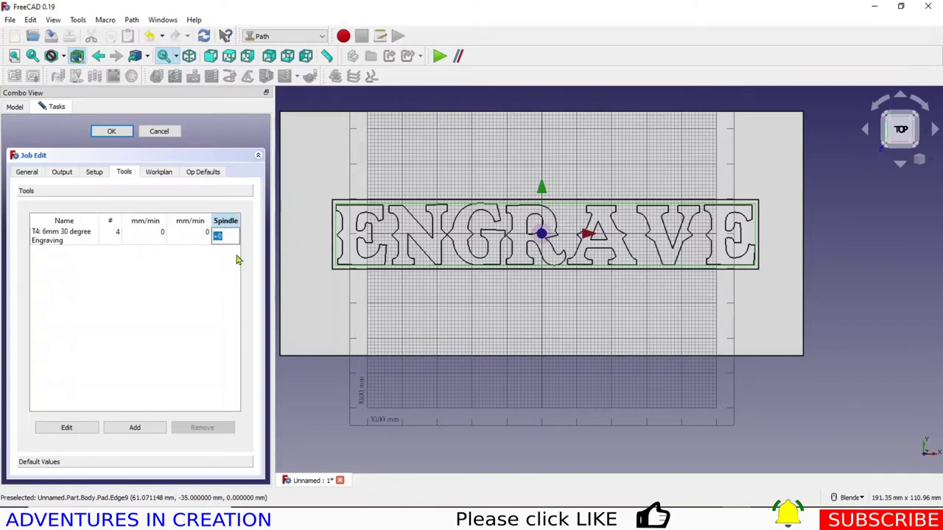
{"action": "type", "text": "3000"}
{"action": "left_click", "coordinate": [189, 250]}
- Set the T4 feeds to 150 mm/min vertical and 250 mm/min horizontal
{"action": "left_click", "coordinate": [196, 235]}
{"action": "left_click", "coordinate": [194, 233]}
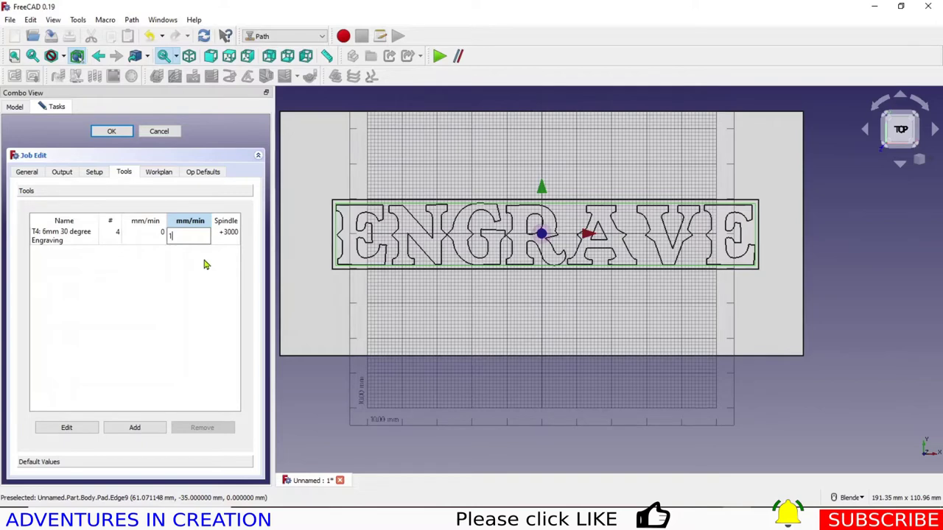
{"action": "type", "text": "150"}
{"action": "key", "text": "Return"}
{"action": "left_click", "coordinate": [181, 295]}
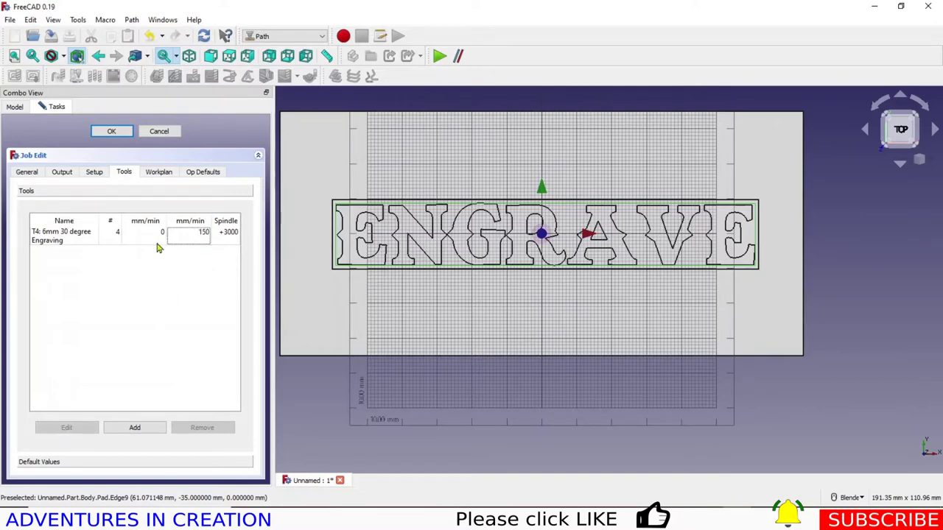
{"action": "double_click", "coordinate": [146, 238]}
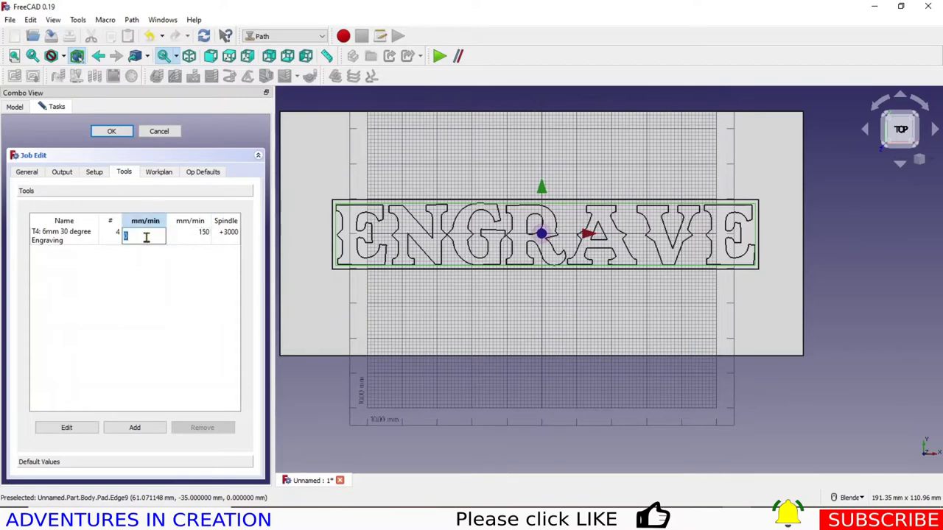
{"action": "type", "text": "250"}
{"action": "key", "text": "Return"}
{"action": "left_click", "coordinate": [161, 278]}
{"action": "left_click", "coordinate": [153, 235]}
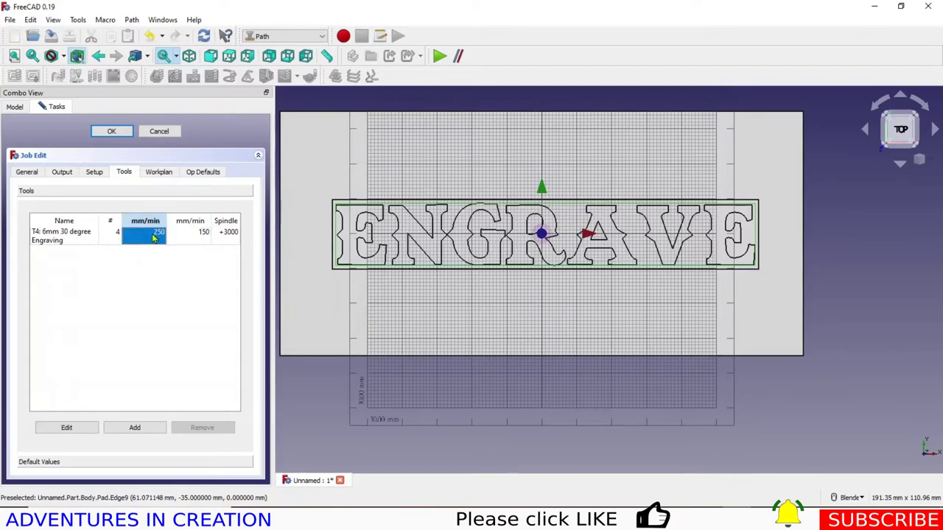
- Check the block from the standard views, review the job's Setup, General and Output settings, and accept
{"action": "key", "text": "3"}
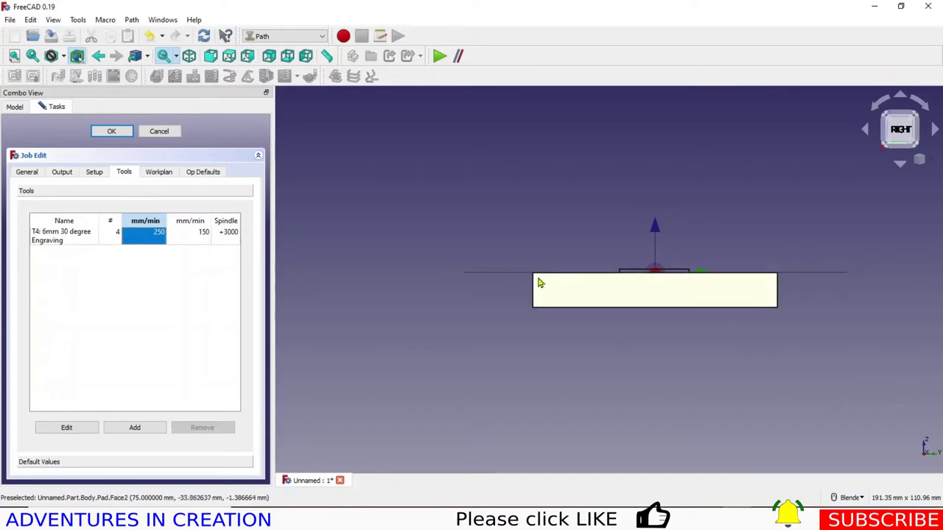
{"action": "key", "text": "1"}
{"action": "key", "text": "0"}
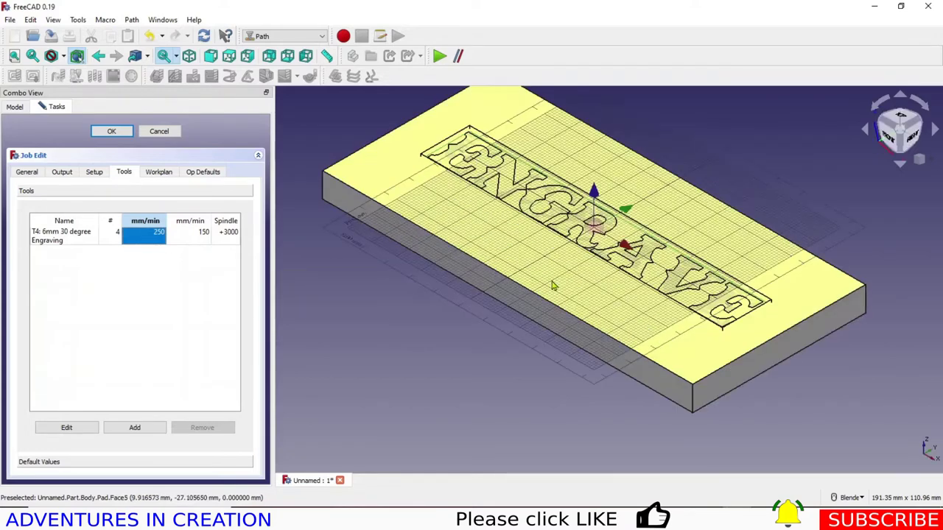
{"action": "key", "text": "1"}
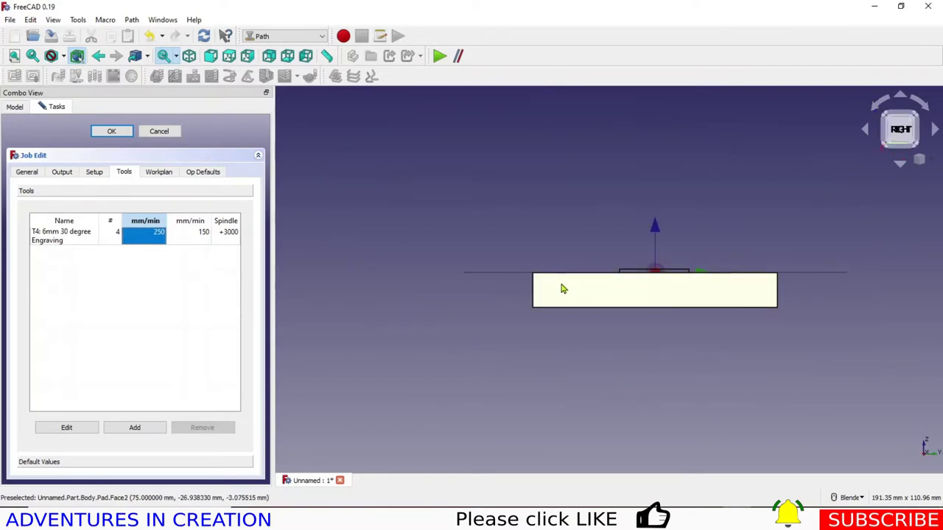
{"action": "key", "text": "2"}
{"action": "key", "text": "F2"}
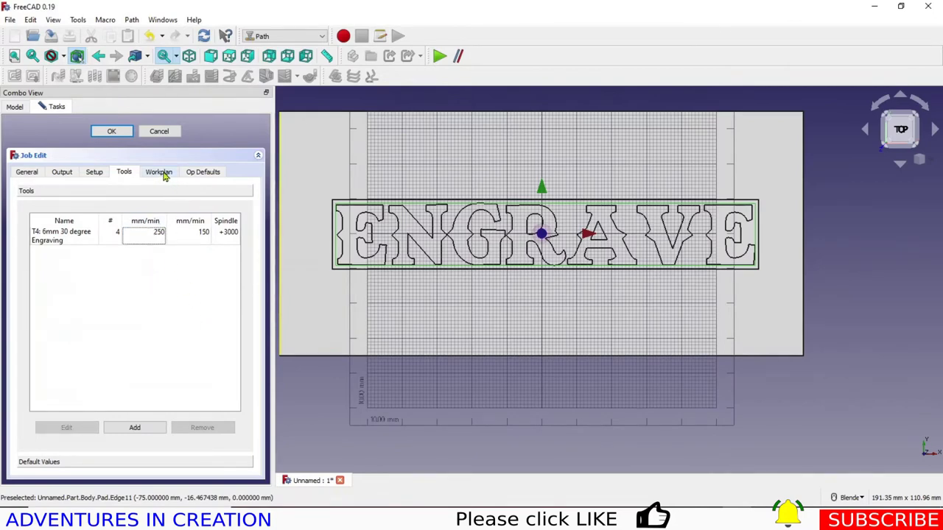
{"action": "left_click", "coordinate": [97, 175]}
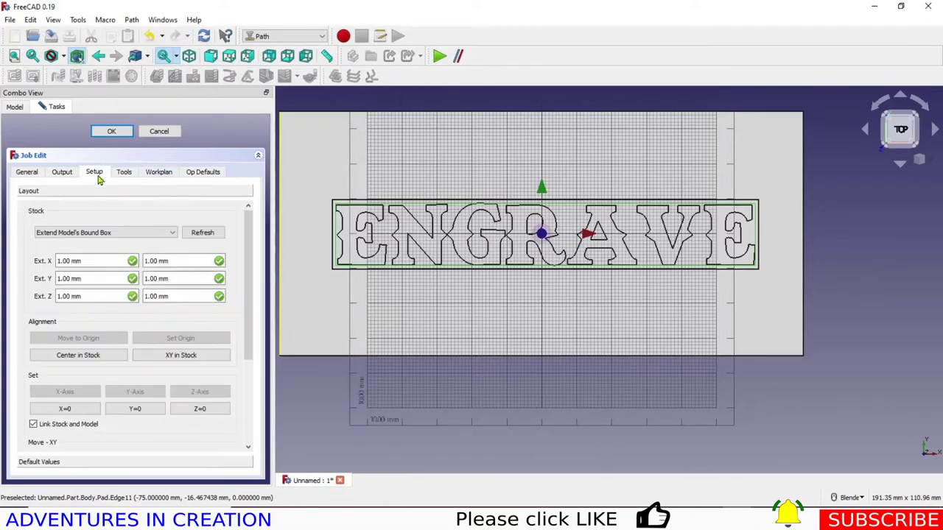
{"action": "left_click", "coordinate": [28, 174]}
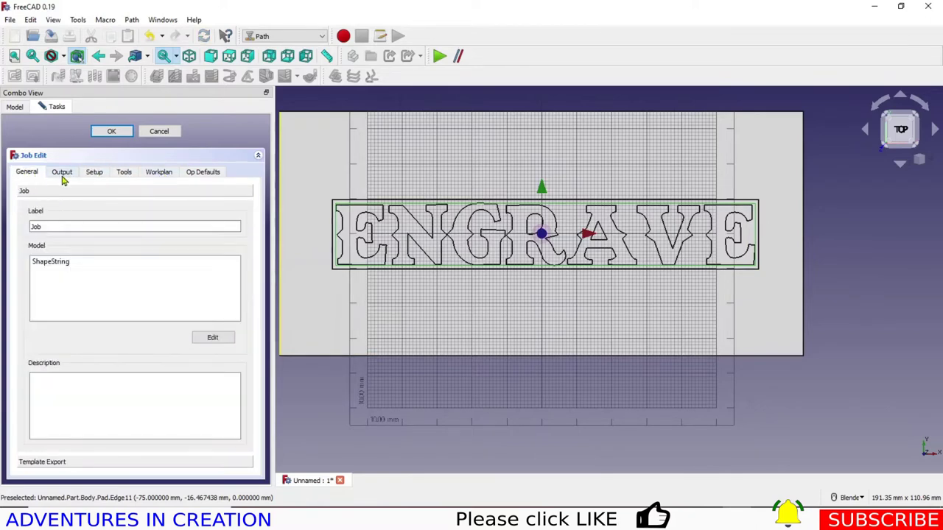
{"action": "left_click", "coordinate": [61, 173]}
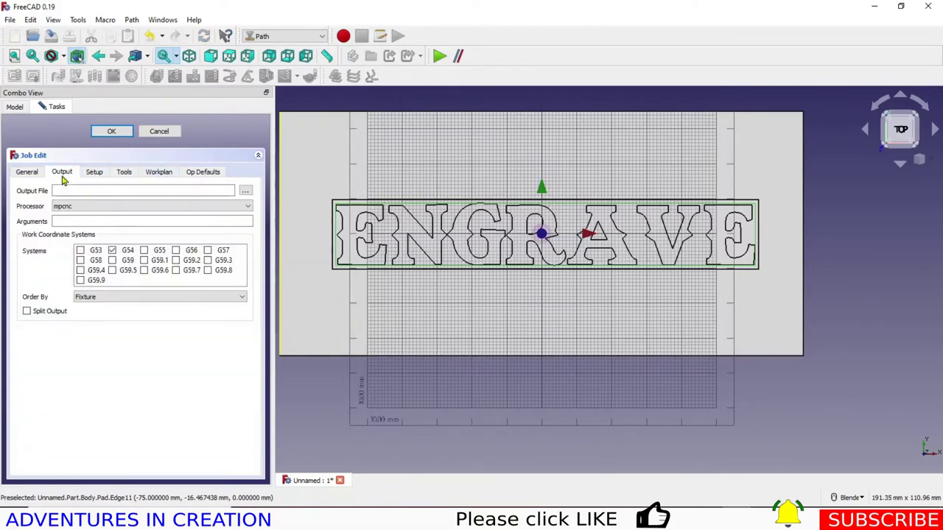
{"action": "left_click", "coordinate": [114, 131]}
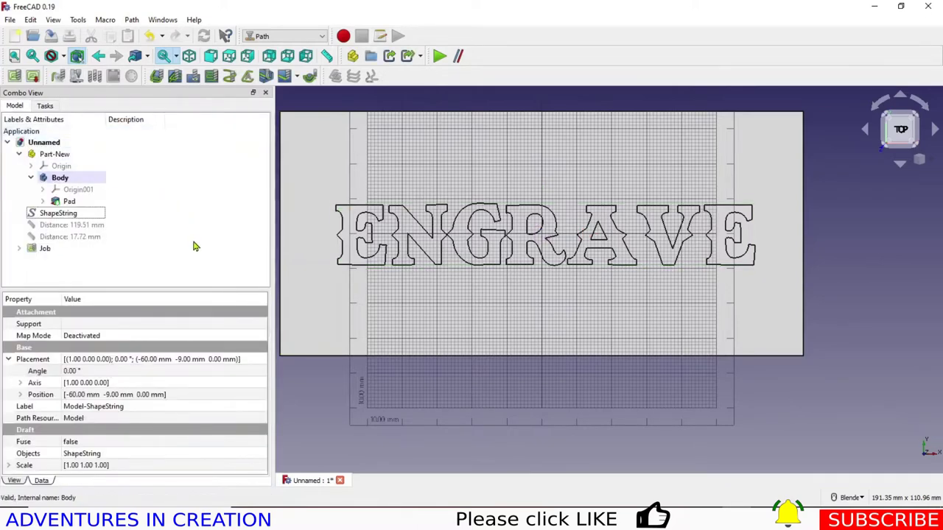
- Expand and select the Job, then add a new Engrave operation from the engraving tools
{"action": "left_click", "coordinate": [20, 248]}
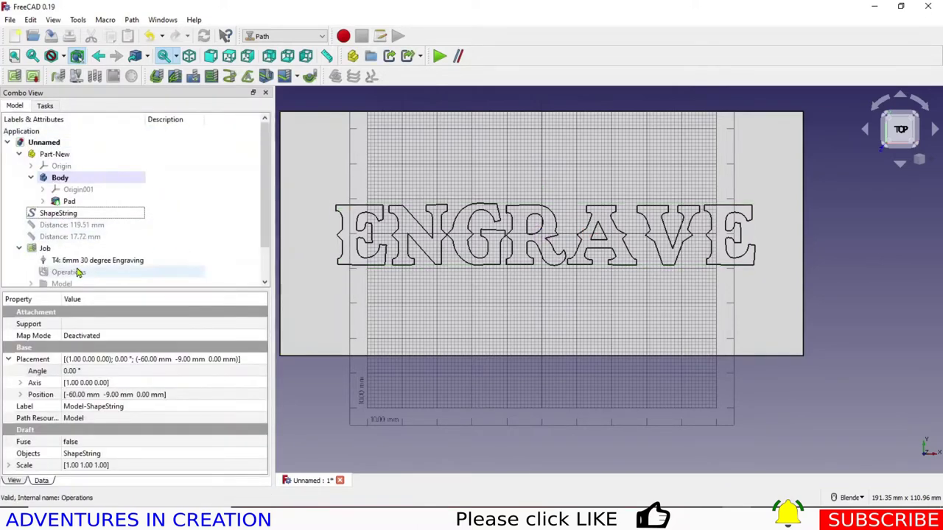
{"action": "left_click", "coordinate": [48, 249]}
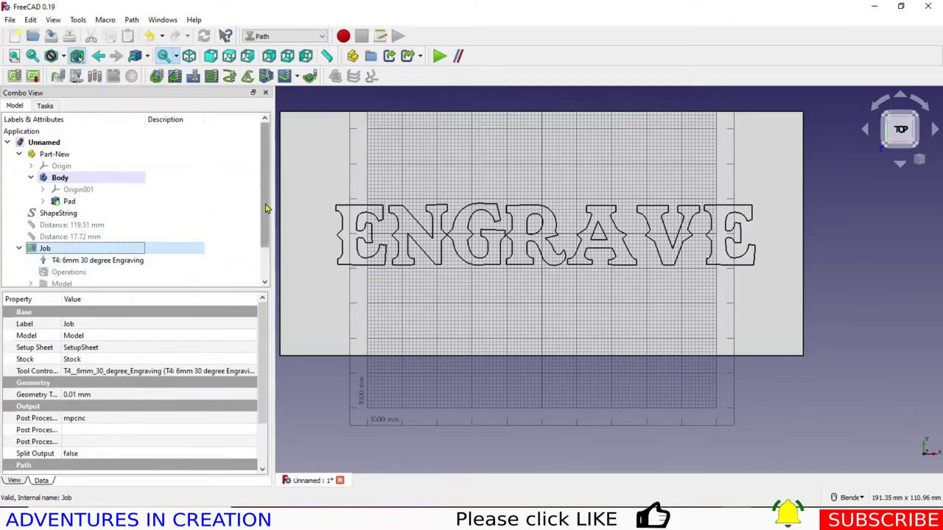
{"action": "left_click_drag", "start_coordinate": [258, 201], "coordinate": [279, 237]}
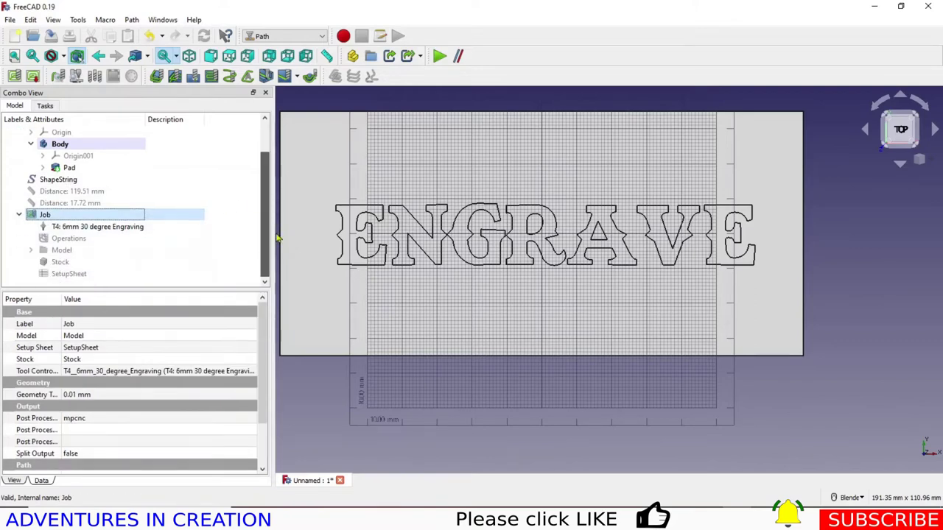
{"action": "left_click", "coordinate": [297, 76]}
{"action": "left_click", "coordinate": [308, 95]}
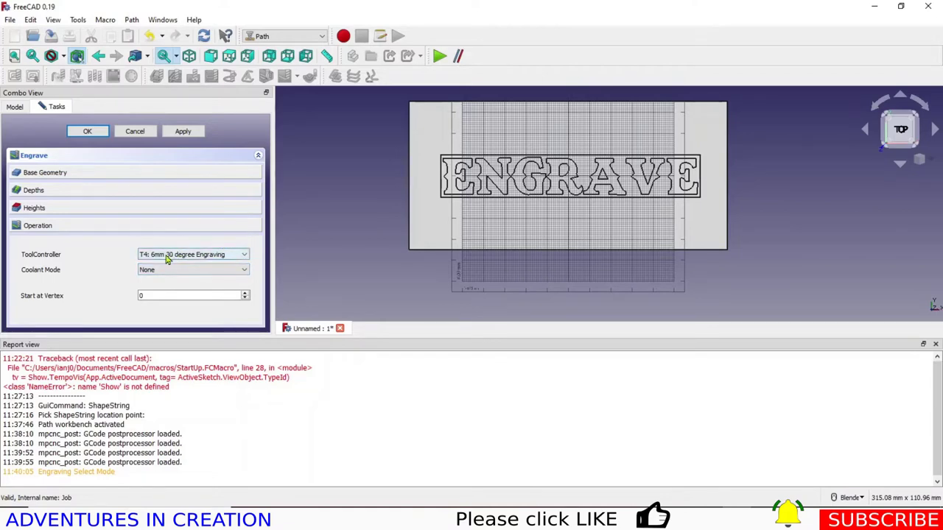
- Keep the 6mm 30 degree engraving tool controller and expand the Heights and Depths sections
{"action": "left_click", "coordinate": [243, 256]}
{"action": "left_click", "coordinate": [242, 254]}
{"action": "left_click", "coordinate": [135, 209]}
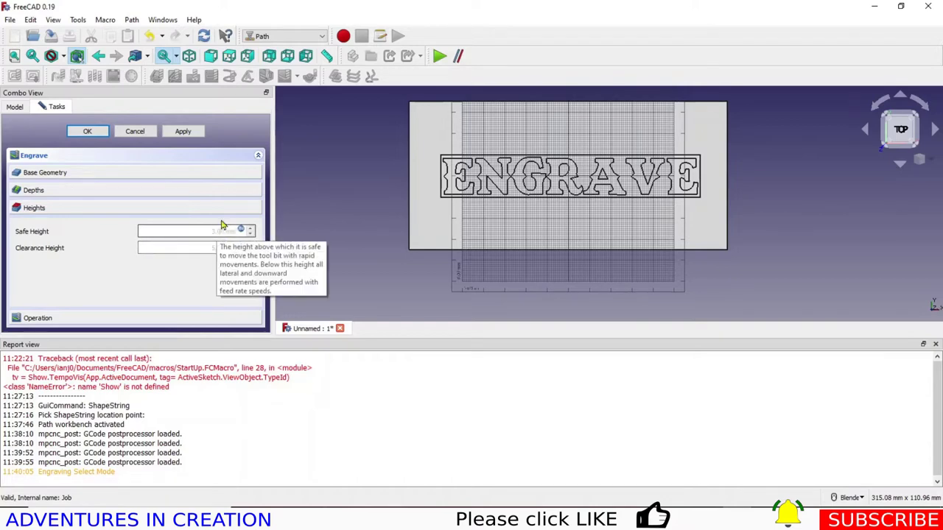
{"action": "left_click", "coordinate": [207, 196]}
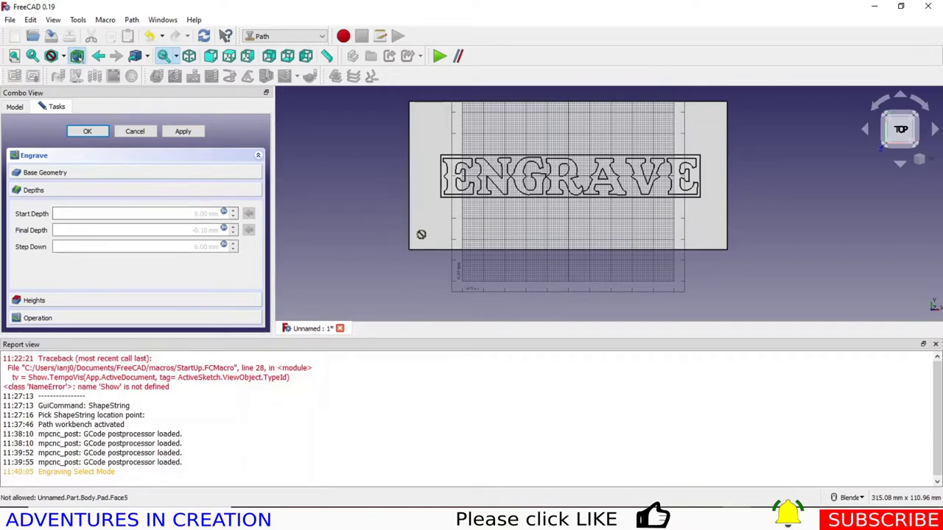
- Enter a -3 mm final depth and a 2 mm step down through the formula editor
{"action": "left_click", "coordinate": [223, 228]}
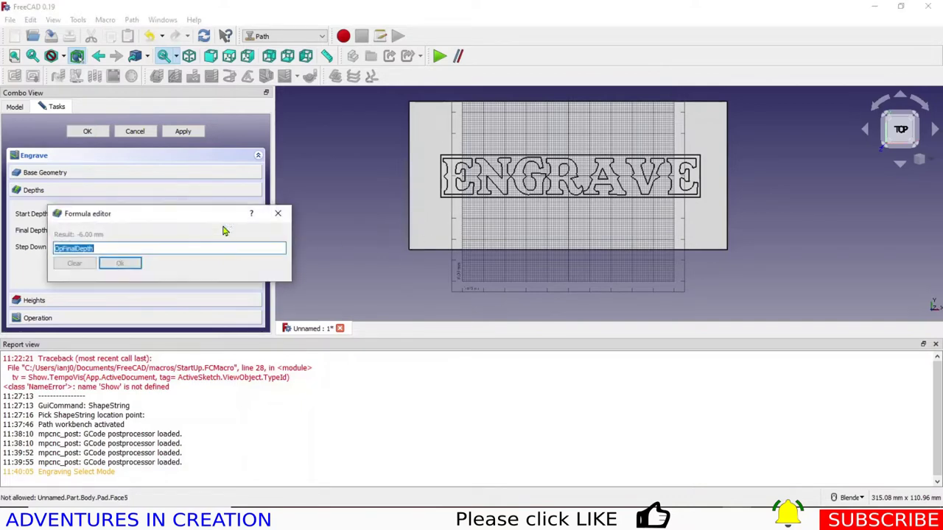
{"action": "type", "text": "-3"}
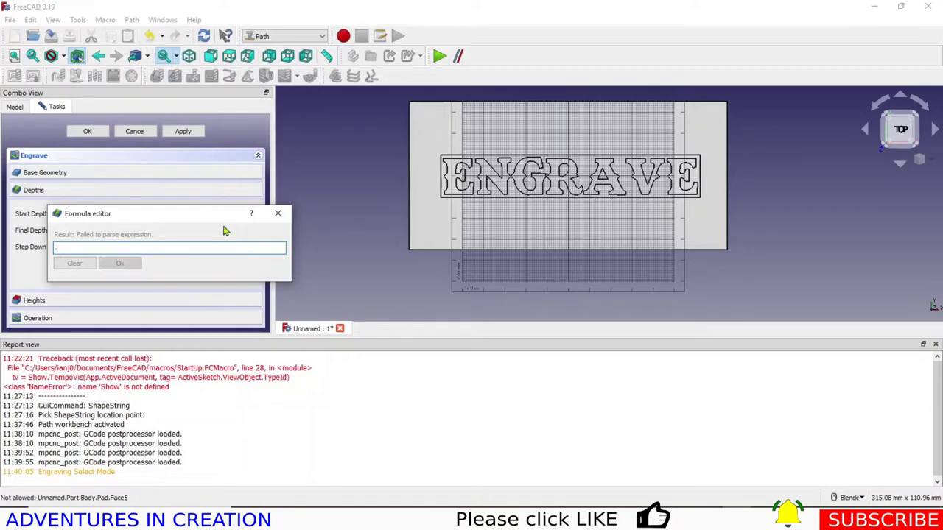
{"action": "left_click", "coordinate": [131, 268]}
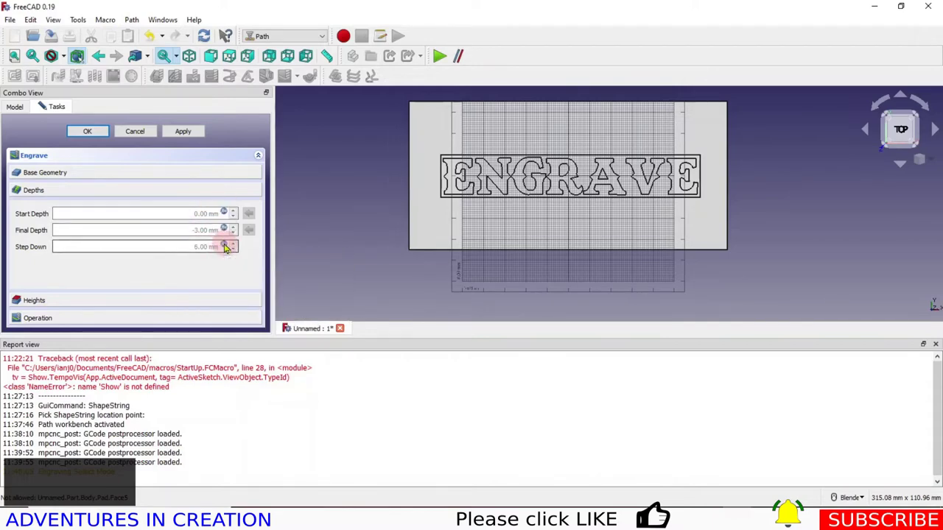
{"action": "left_click", "coordinate": [224, 246]}
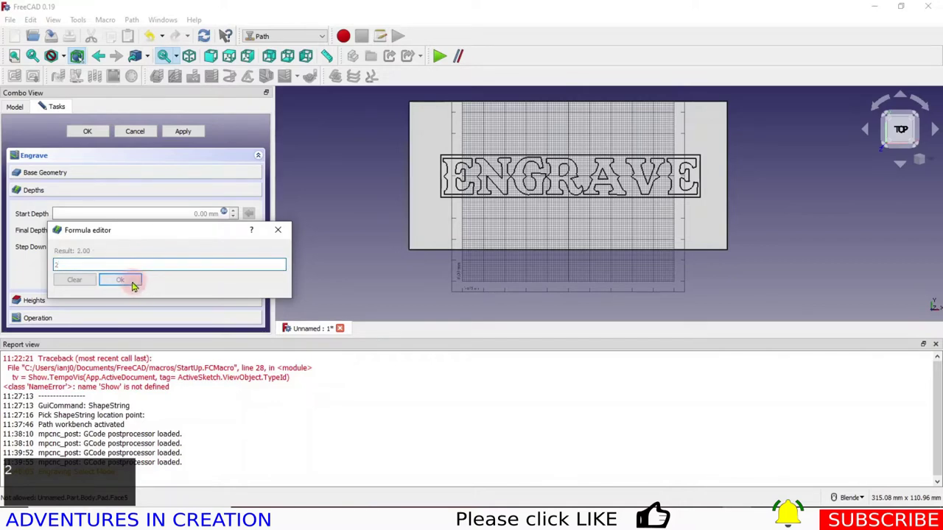
{"action": "left_click", "coordinate": [130, 280]}
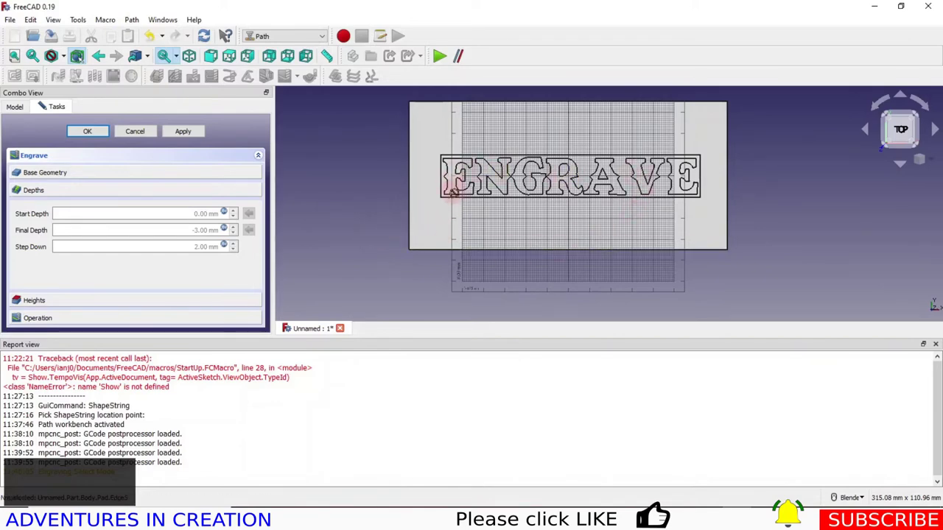
- Apply the Engrave settings to draw the toolpath over ENGRAVE, clear and close the report view, and accept the operation
{"action": "left_click", "coordinate": [170, 174]}
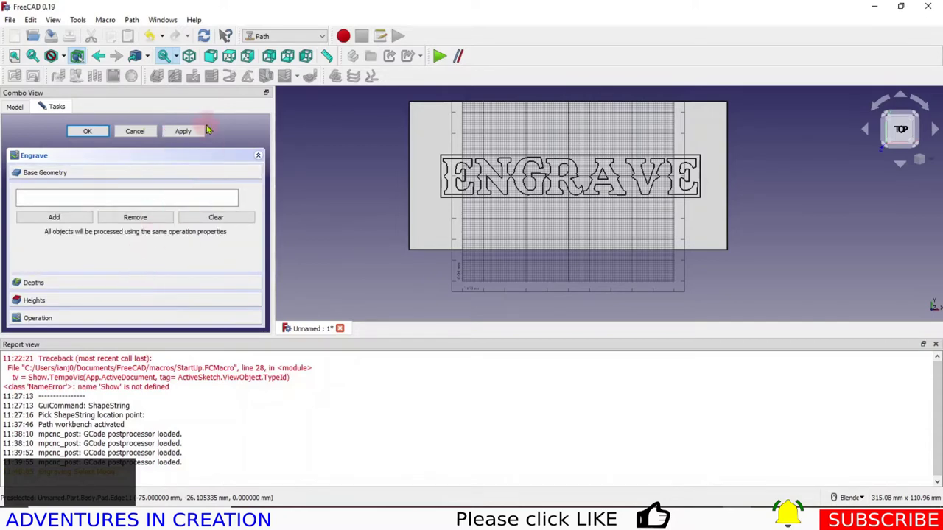
{"action": "left_click", "coordinate": [183, 131]}
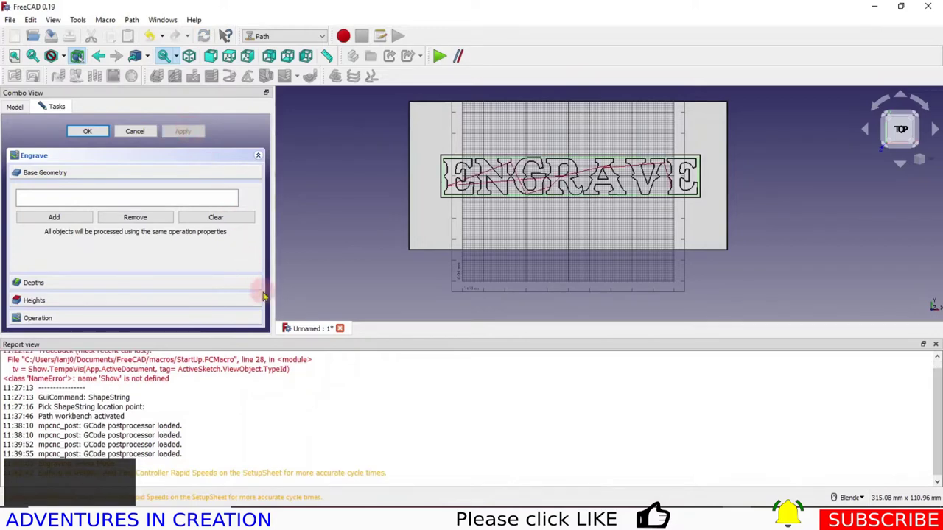
{"action": "right_click", "coordinate": [620, 449]}
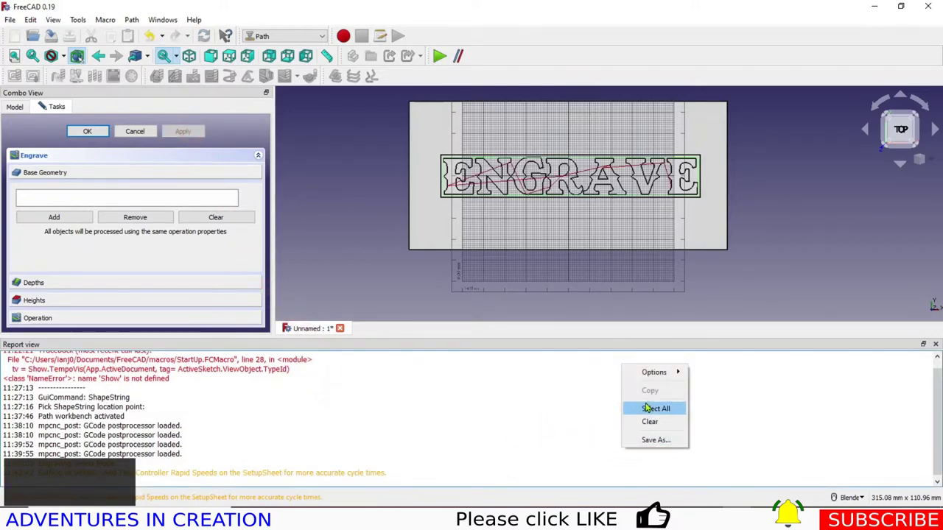
{"action": "left_click", "coordinate": [654, 423]}
{"action": "left_click", "coordinate": [935, 346]}
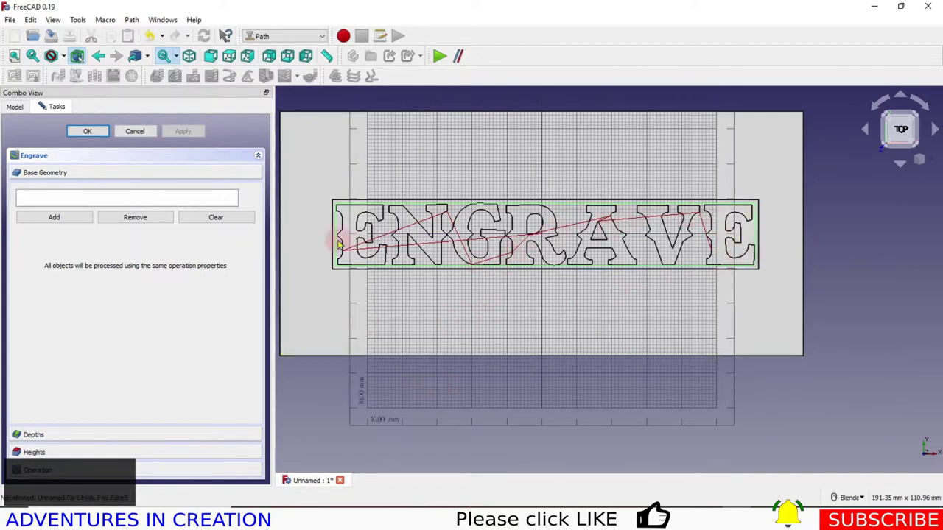
{"action": "left_click", "coordinate": [88, 132]}
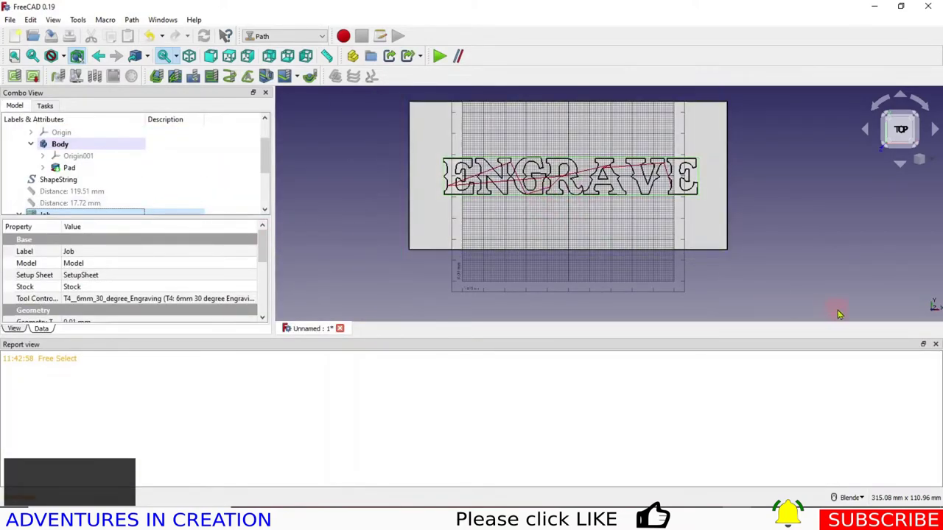
- Close the report view, open the Path Simulator with Job selected, and play the engraving simulation
{"action": "left_click", "coordinate": [936, 344]}
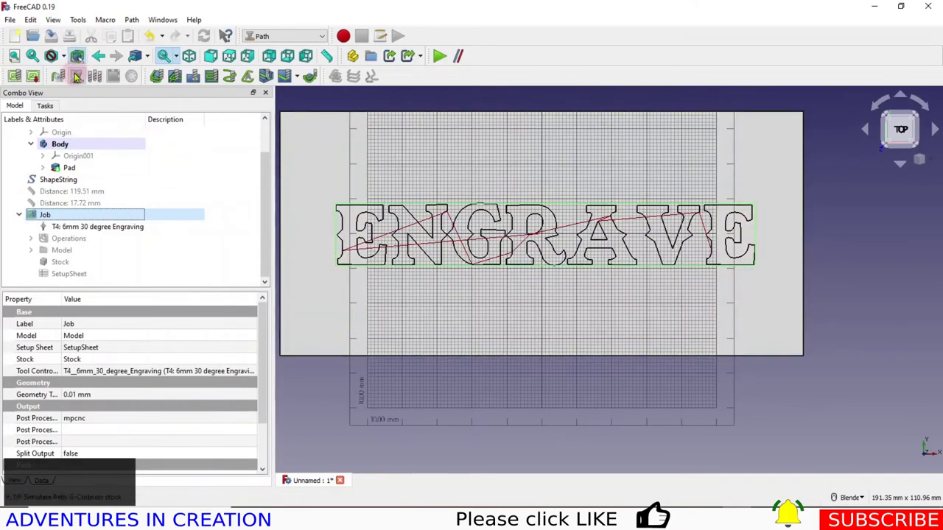
{"action": "left_click", "coordinate": [76, 76]}
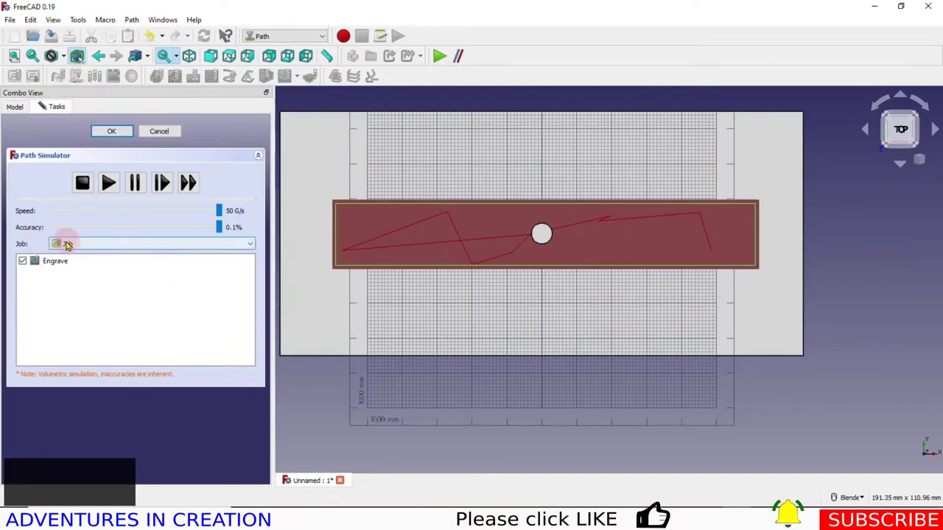
{"action": "left_click", "coordinate": [248, 248]}
{"action": "left_click", "coordinate": [243, 255]}
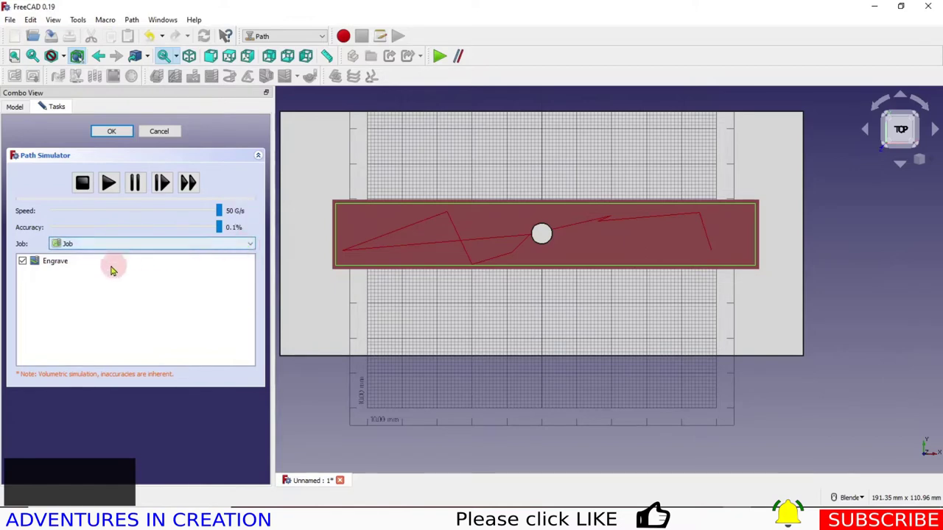
{"action": "left_click", "coordinate": [62, 269]}
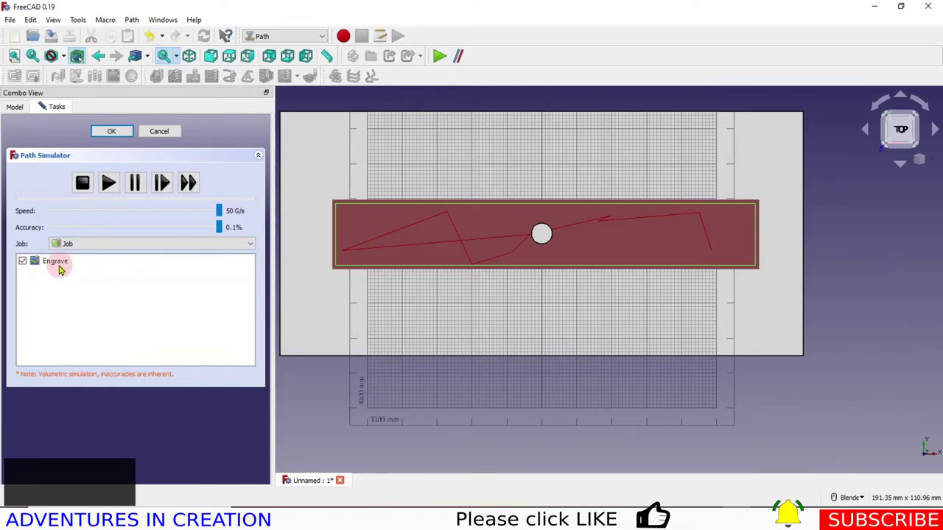
{"action": "left_click", "coordinate": [108, 185]}
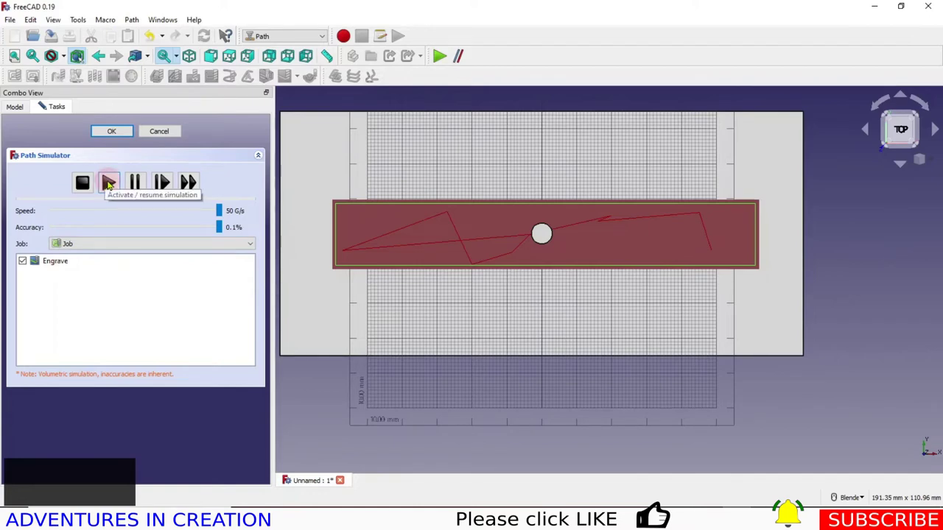
{"action": "left_click", "coordinate": [109, 184]}
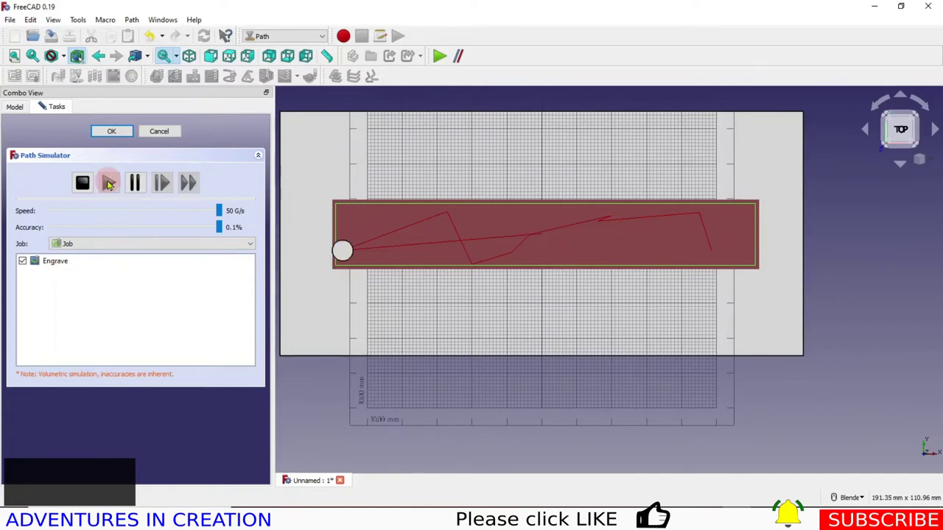